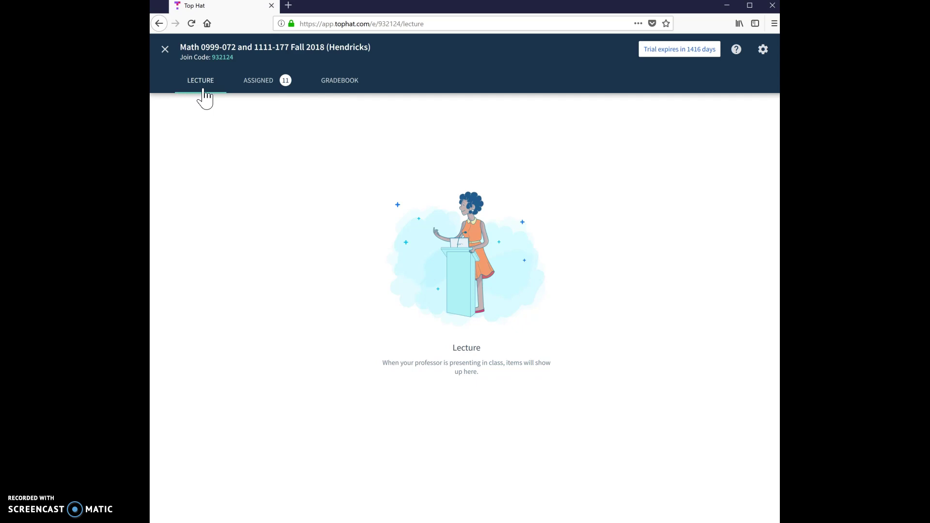
# Show the ASSIGNED items and open the 'About the College Algebra Text' reading, scrolling through it
pyautogui.click(257, 83)
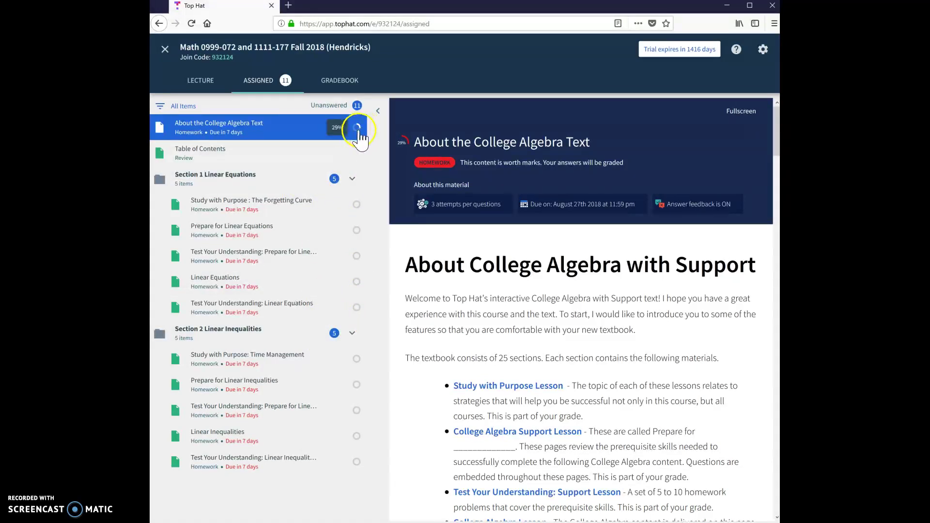
pyautogui.moveTo(359, 129)
pyautogui.scroll(-2, 666, 362)
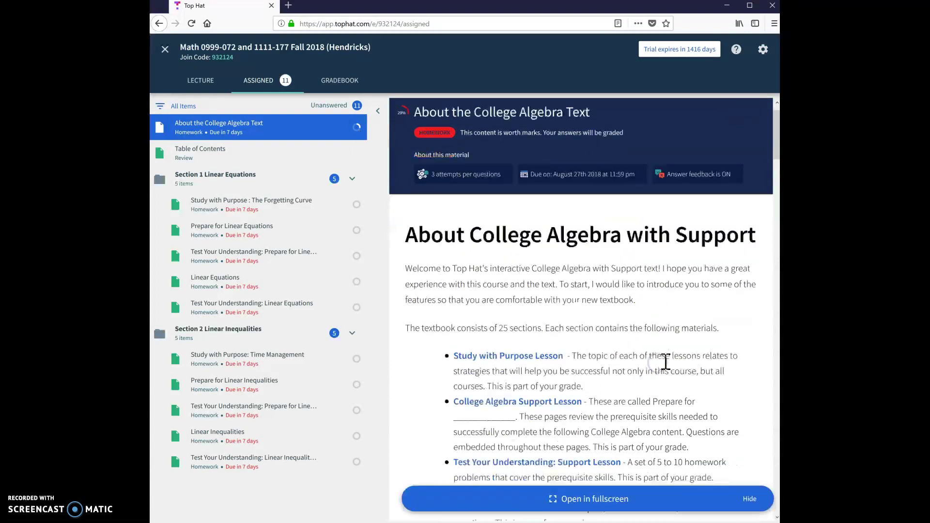
pyautogui.scroll(-5, 666, 362)
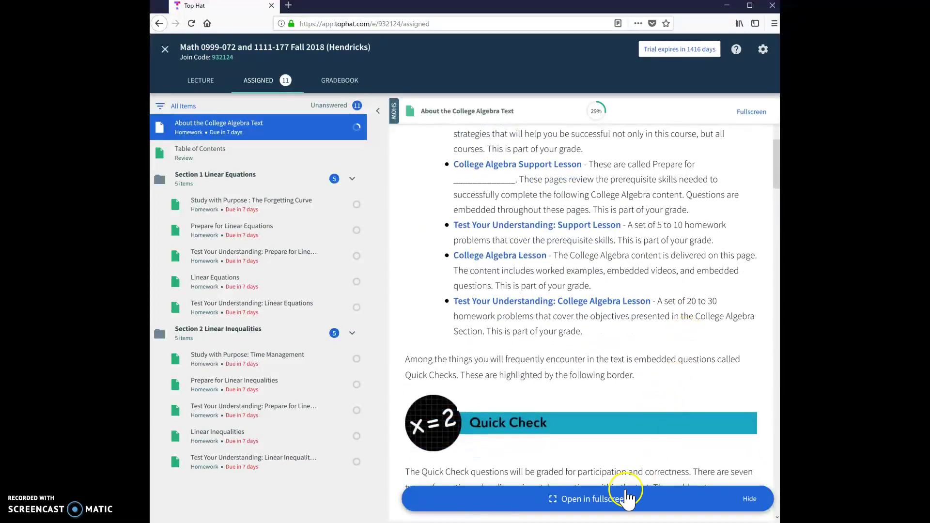
# View 'About the College Algebra Text' fullscreen with the index hidden, reading down to the Multiple Choice Example
pyautogui.click(626, 499)
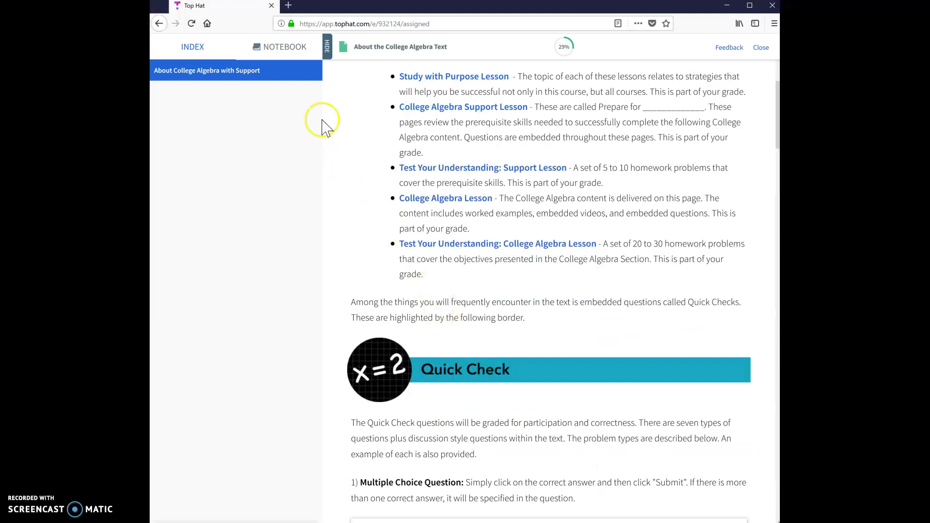
pyautogui.click(327, 45)
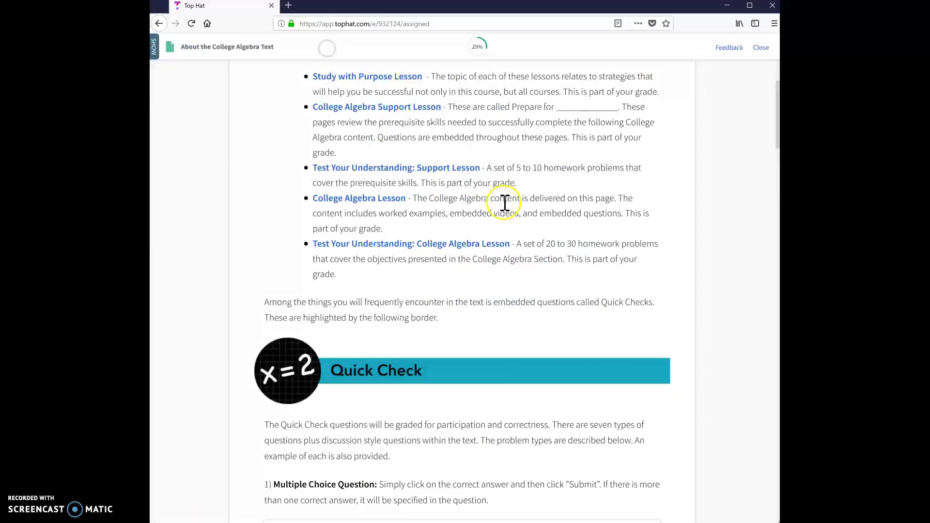
pyautogui.scroll(5, 571, 234)
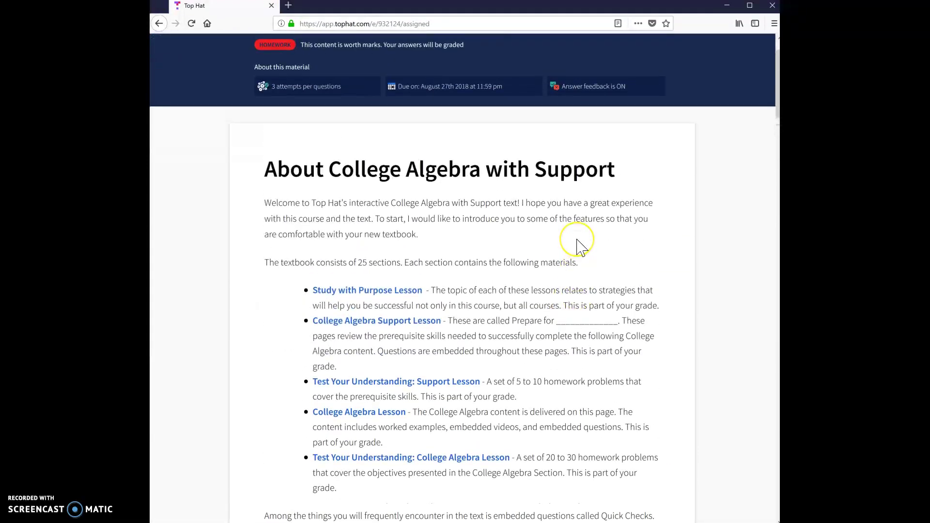
pyautogui.scroll(1, 579, 244)
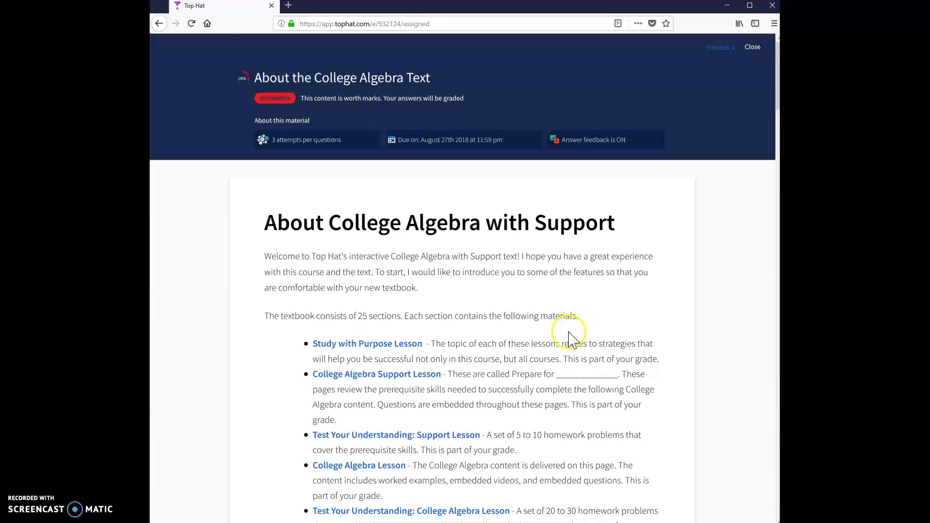
pyautogui.scroll(-2, 645, 397)
pyautogui.scroll(-4, 592, 334)
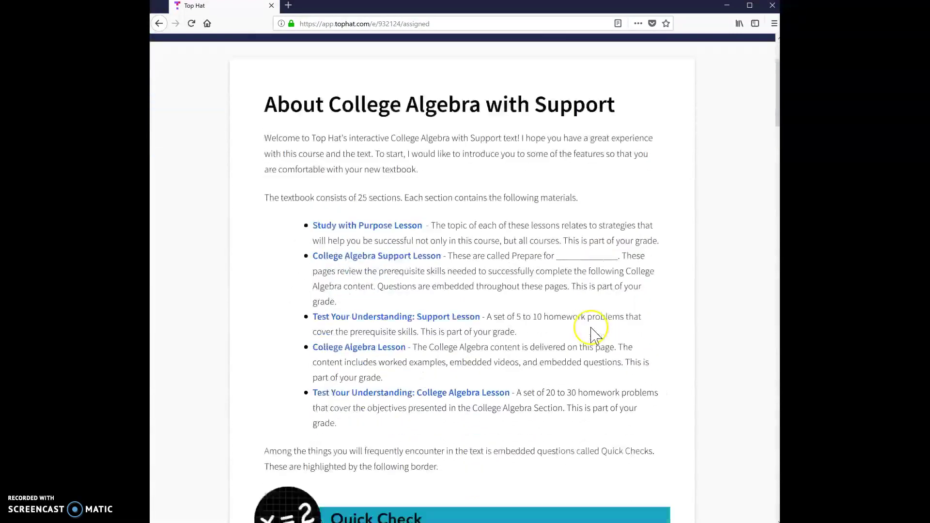
pyautogui.scroll(-3, 577, 311)
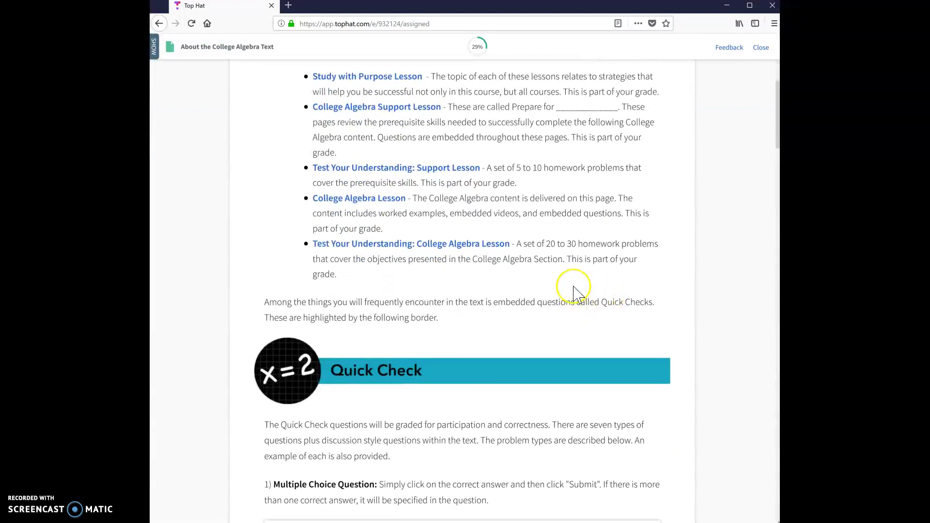
pyautogui.scroll(-2, 567, 286)
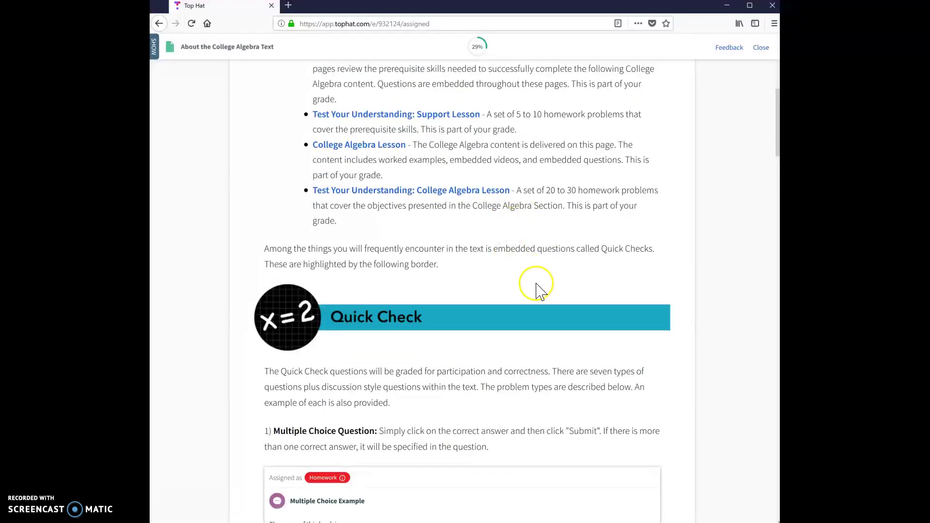
pyautogui.scroll(-3, 537, 286)
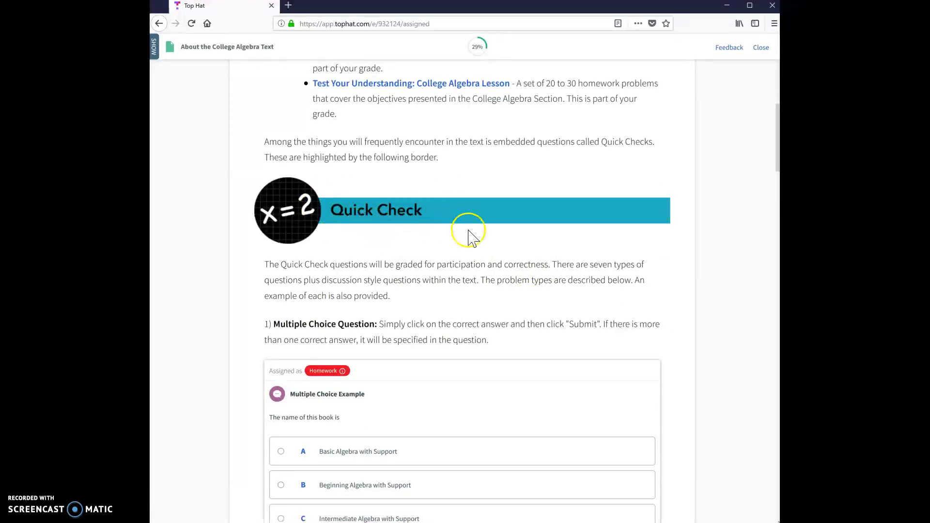
pyautogui.scroll(-3, 487, 284)
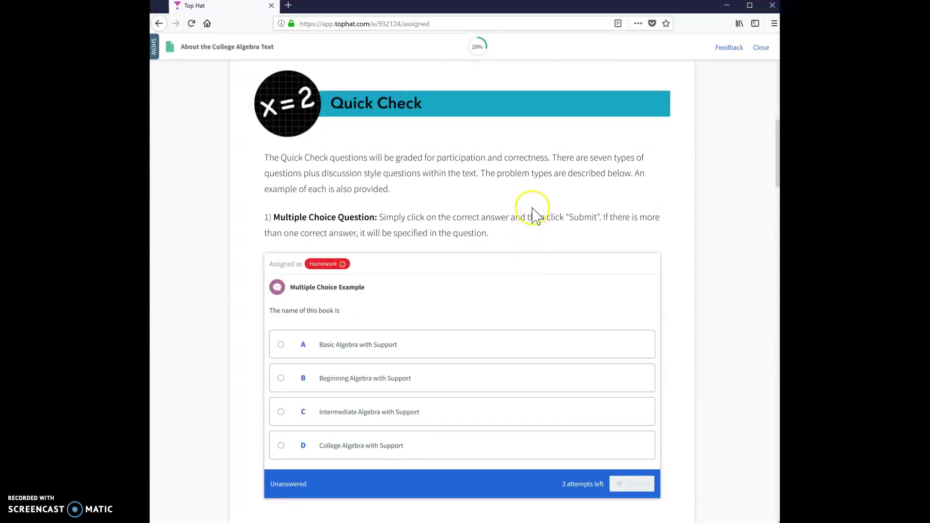
# Answer the Multiple Choice Example with D, College Algebra with Support, and submit it
pyautogui.scroll(-2, 536, 213)
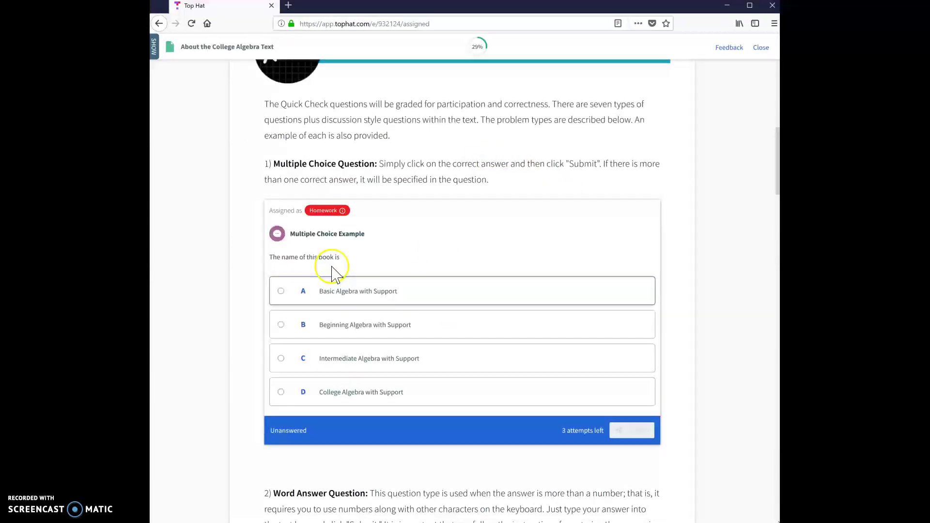
pyautogui.scroll(2, 433, 208)
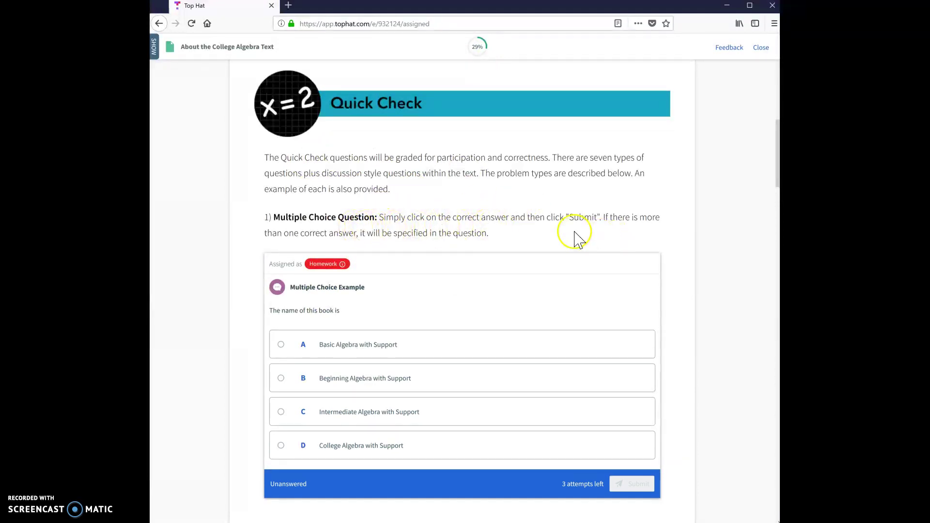
pyautogui.click(281, 446)
pyautogui.click(637, 484)
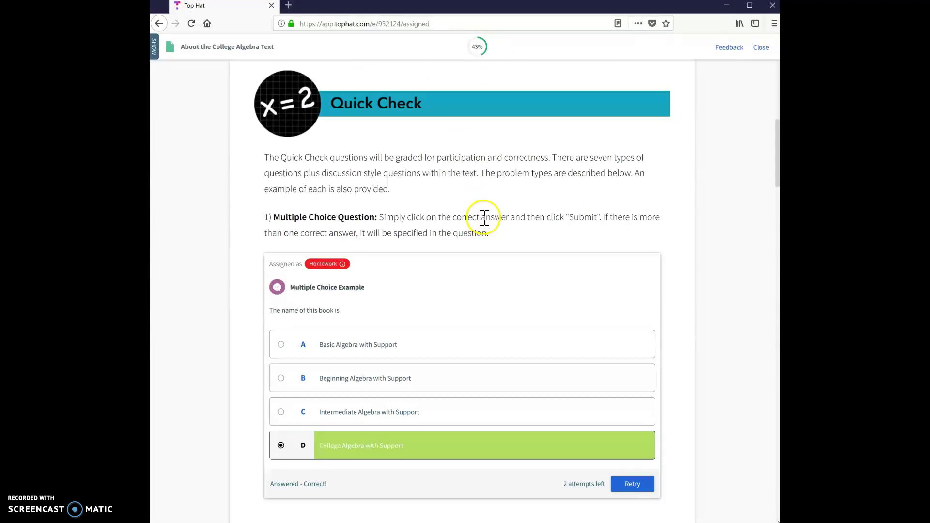
# Answer the Word Answer example with 'Perimeter College' and submit it
pyautogui.scroll(-7, 485, 213)
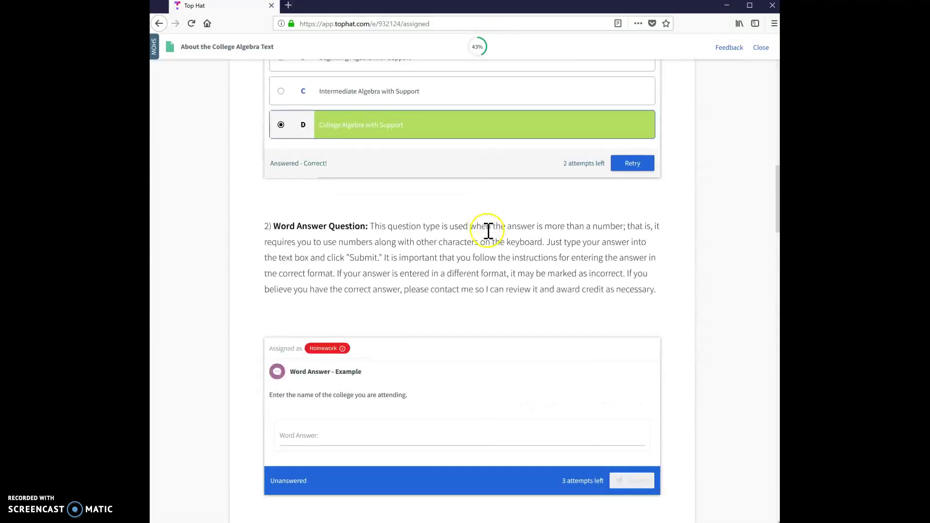
pyautogui.scroll(-1, 488, 231)
pyautogui.click(335, 431)
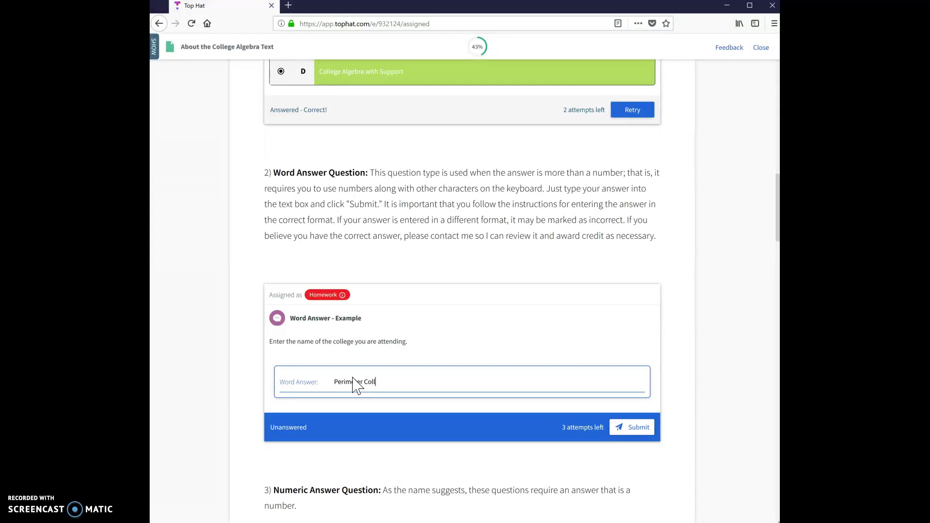
pyautogui.click(639, 429)
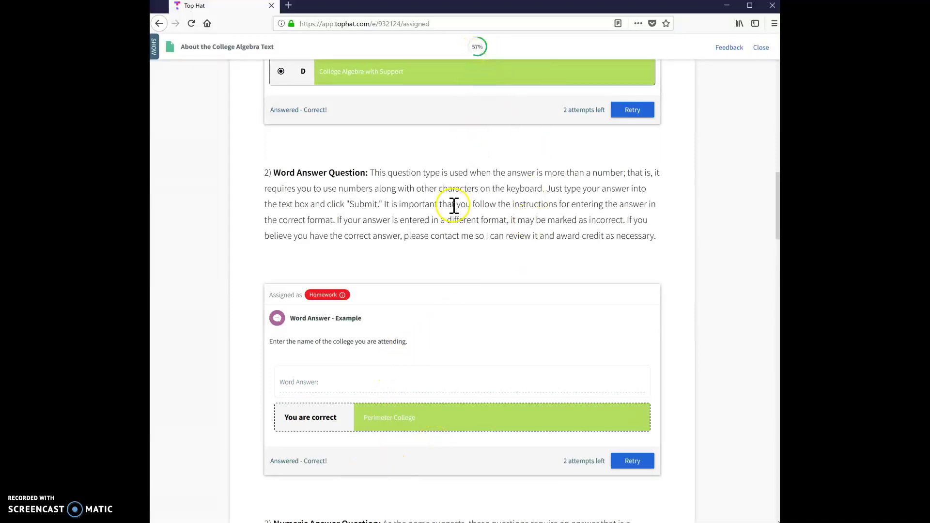
# Enter 10 in the Numeric Answer example and submit it
pyautogui.scroll(-7, 456, 205)
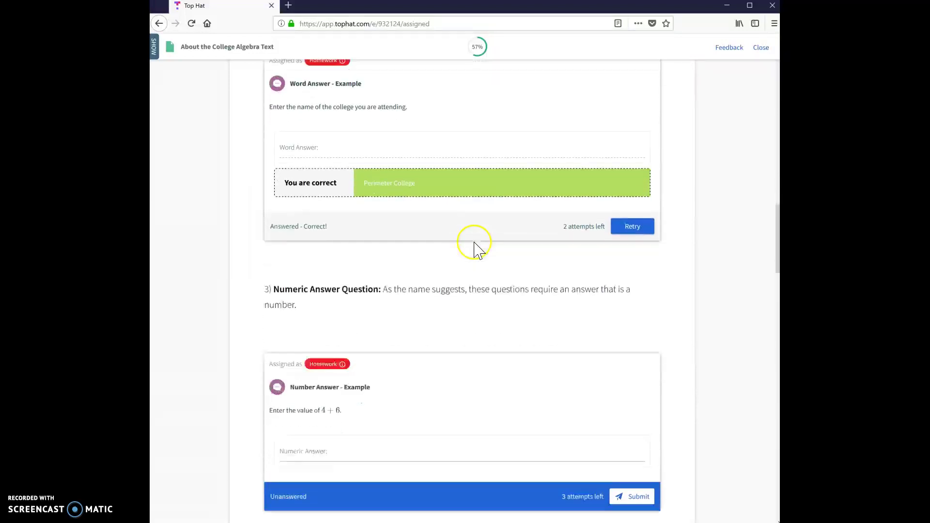
pyautogui.click(348, 365)
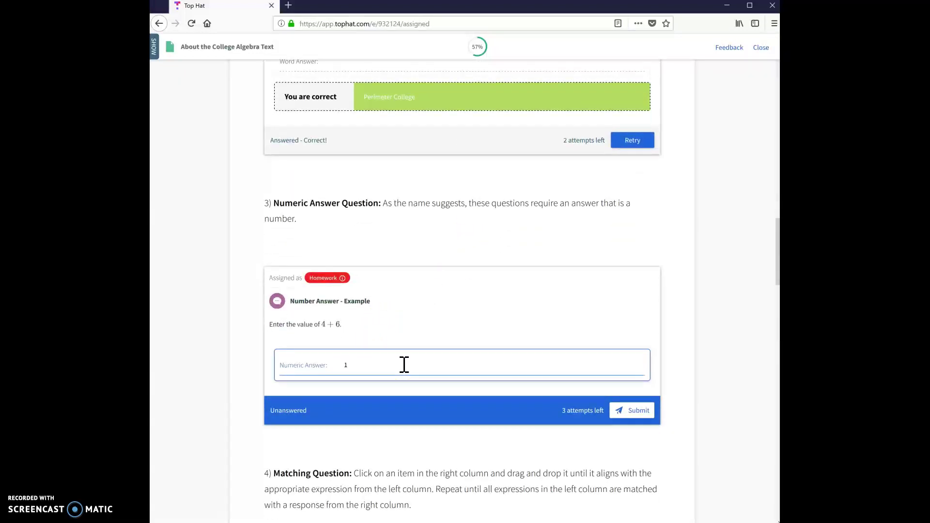
pyautogui.write('10')
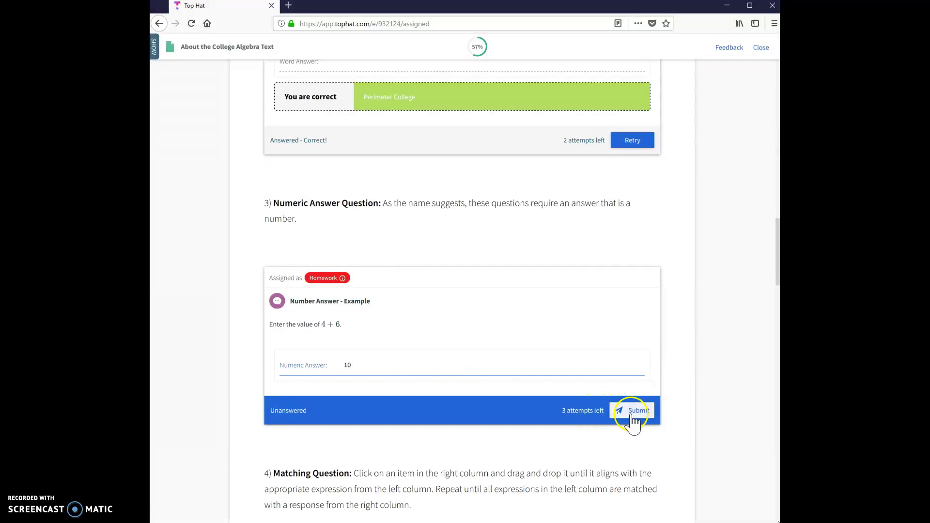
pyautogui.click(634, 412)
pyautogui.scroll(-4, 509, 484)
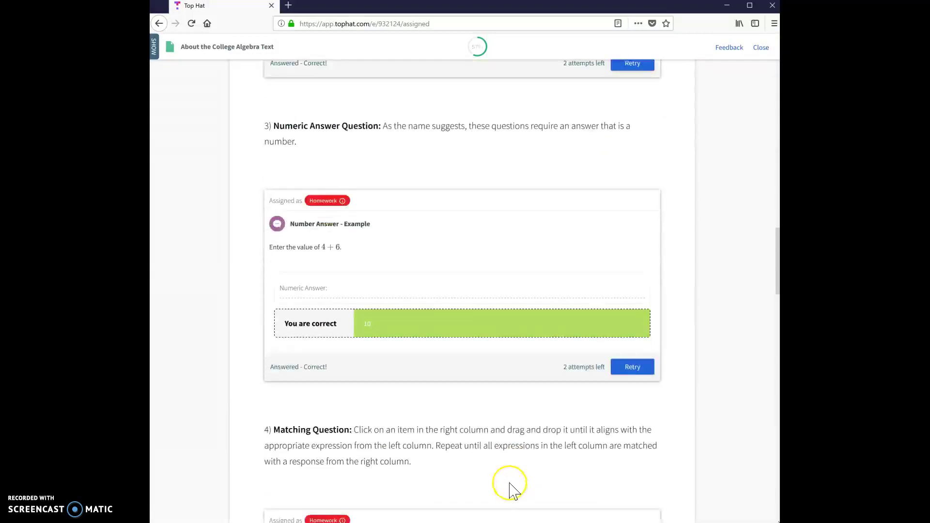
pyautogui.scroll(-2, 465, 239)
pyautogui.scroll(-1, 461, 238)
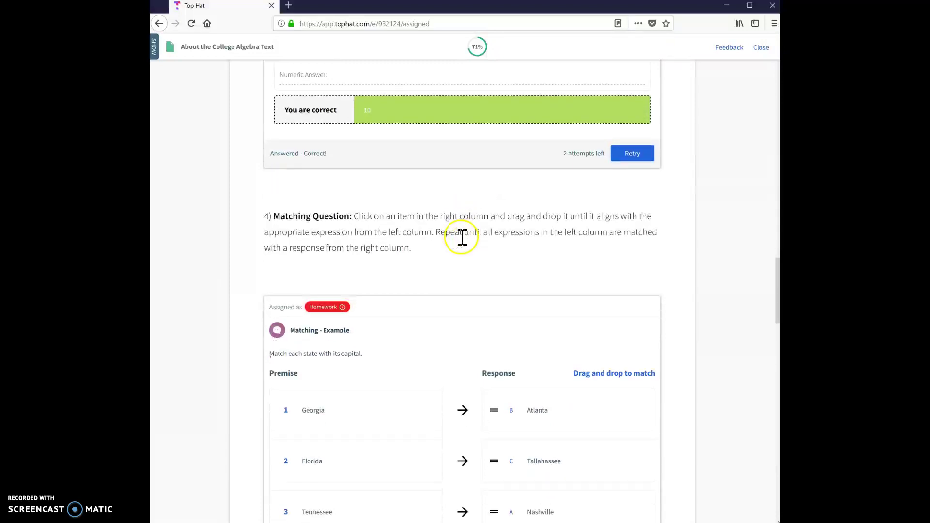
pyautogui.scroll(-2, 462, 245)
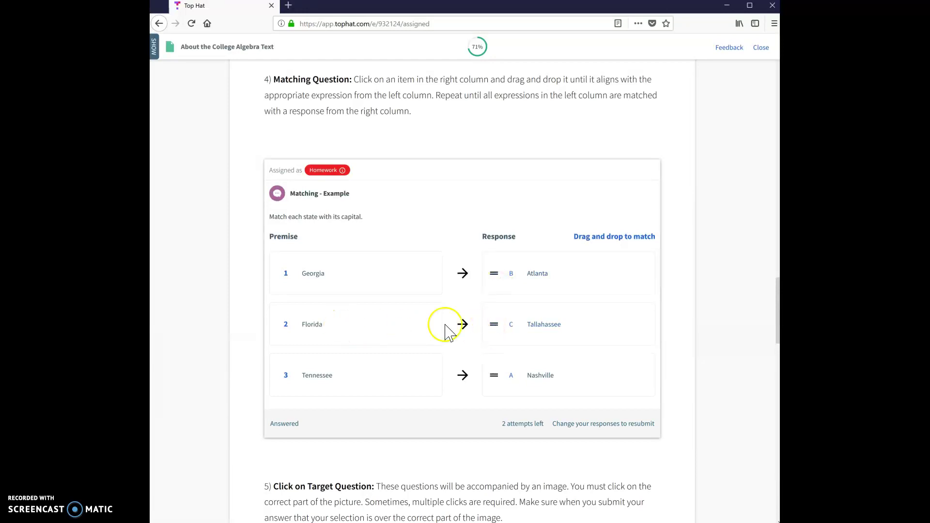
pyautogui.moveTo(497, 378); pyautogui.dragTo(504, 325)
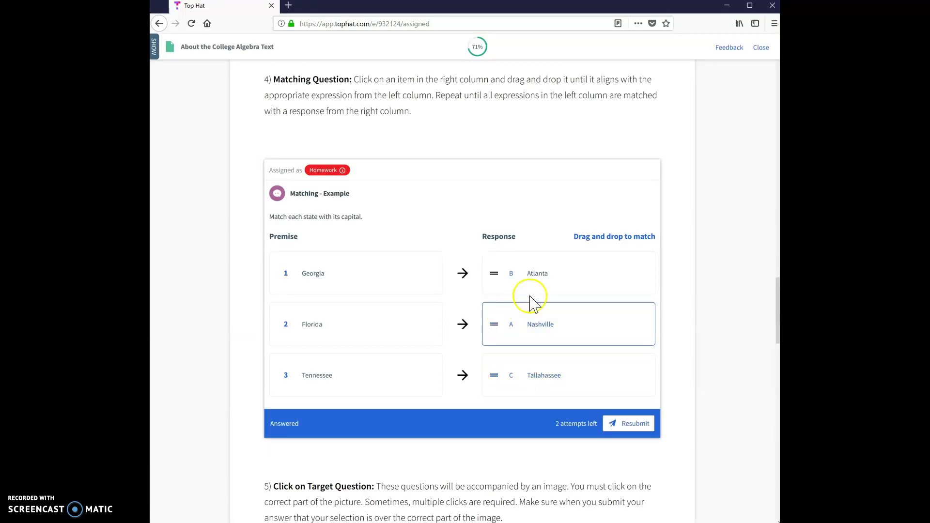
pyautogui.moveTo(498, 300); pyautogui.dragTo(513, 391)
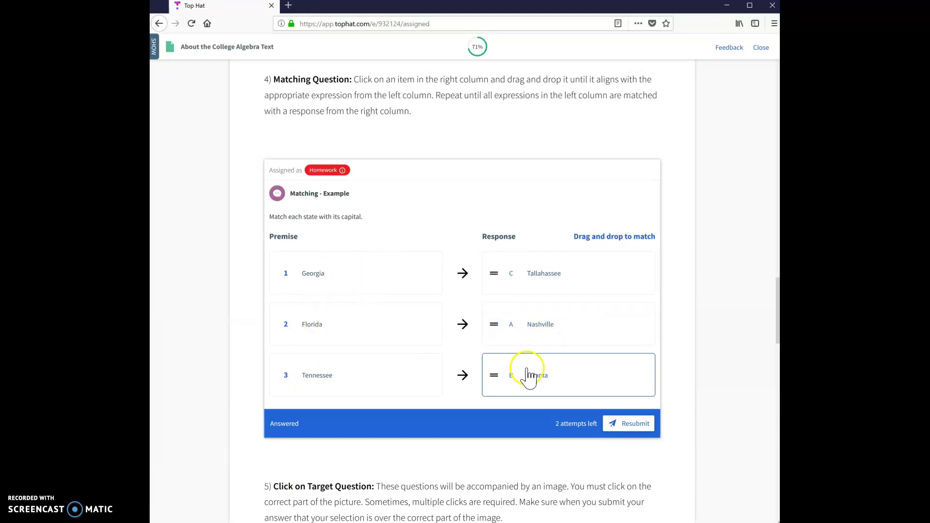
pyautogui.moveTo(500, 328); pyautogui.dragTo(513, 373)
pyautogui.moveTo(486, 280); pyautogui.dragTo(487, 327)
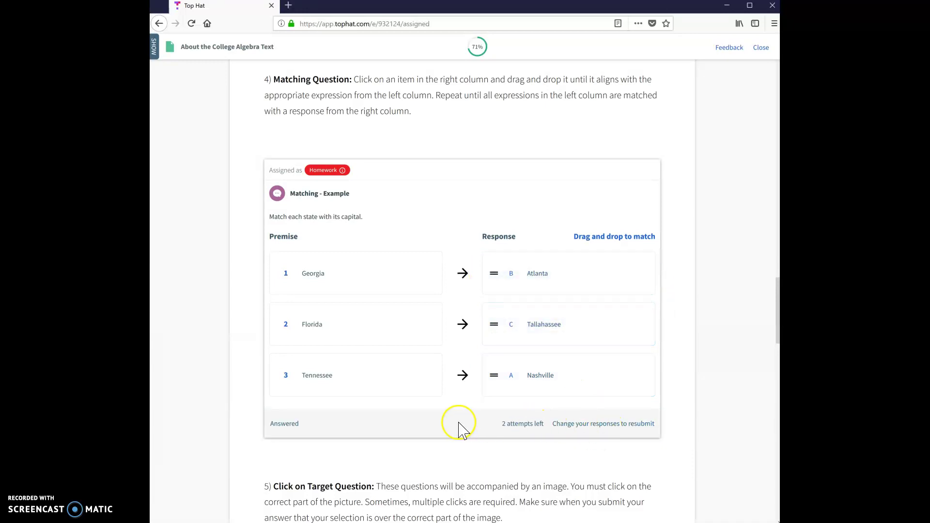
pyautogui.click(625, 425)
pyautogui.scroll(-2, 608, 421)
pyautogui.scroll(-2, 595, 387)
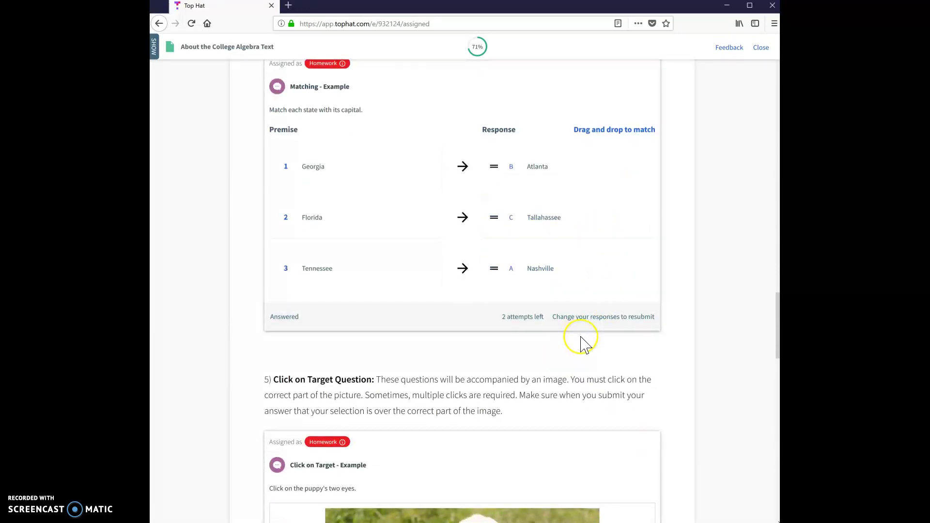
pyautogui.scroll(-2, 584, 344)
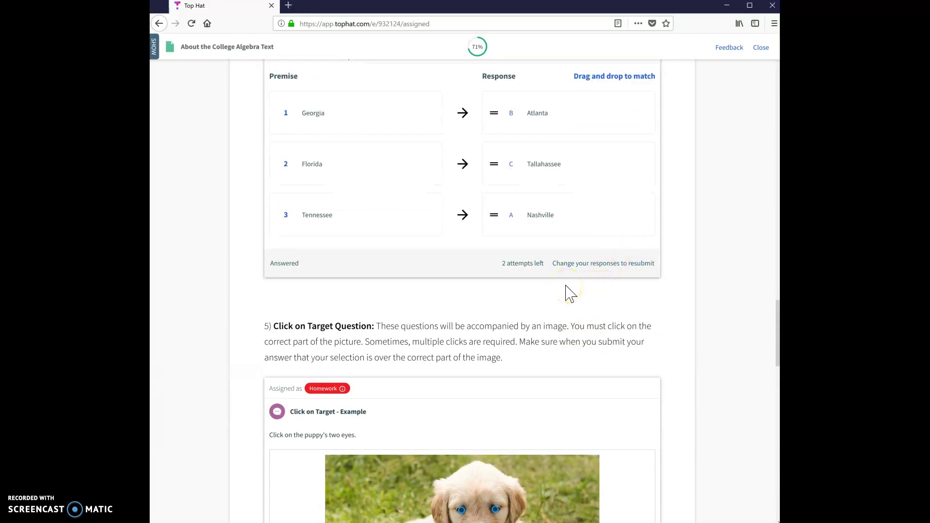
pyautogui.scroll(2, 576, 291)
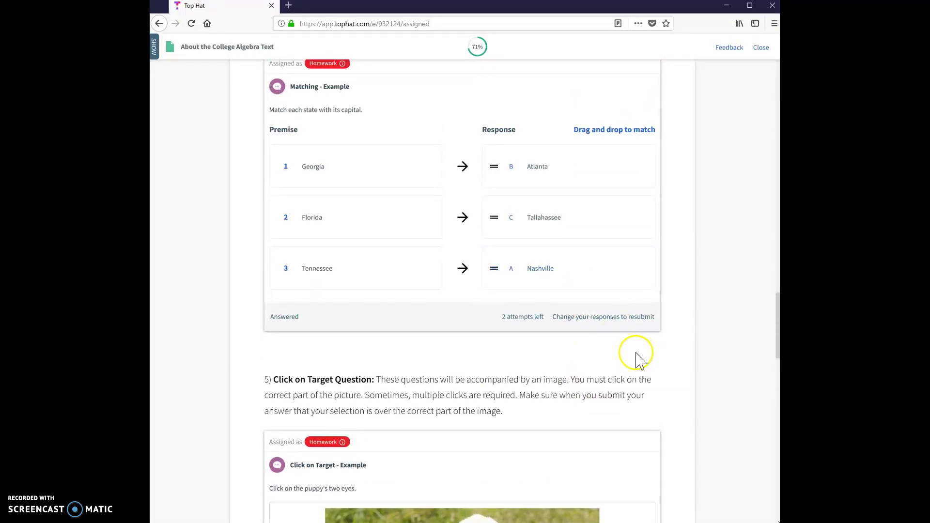
pyautogui.scroll(2, 636, 359)
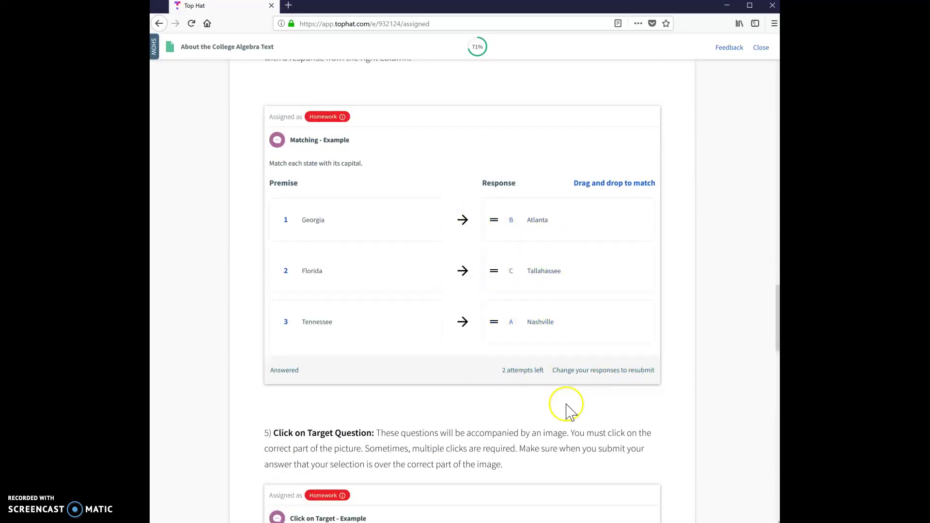
pyautogui.scroll(-5, 528, 420)
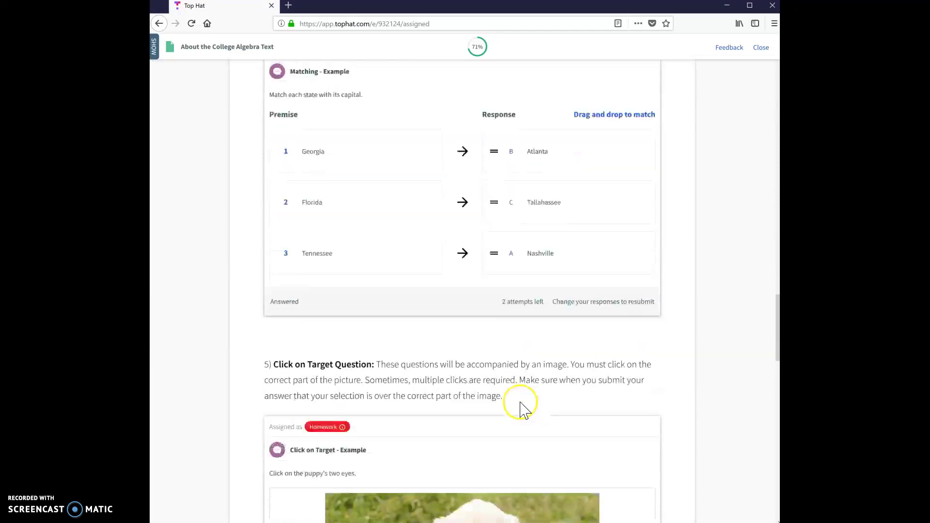
# Place targets on both of the puppy's eyes and resubmit the Click on Target Example
pyautogui.scroll(-2, 538, 319)
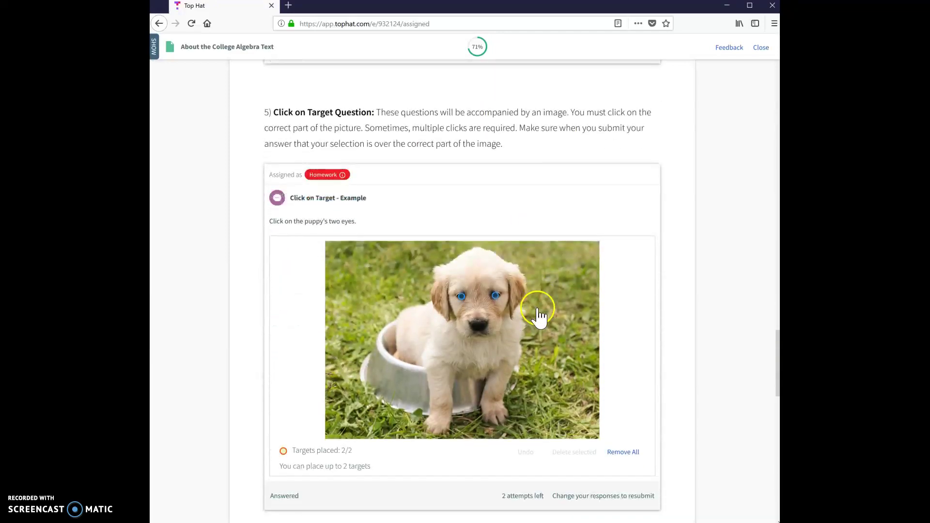
pyautogui.click(461, 296)
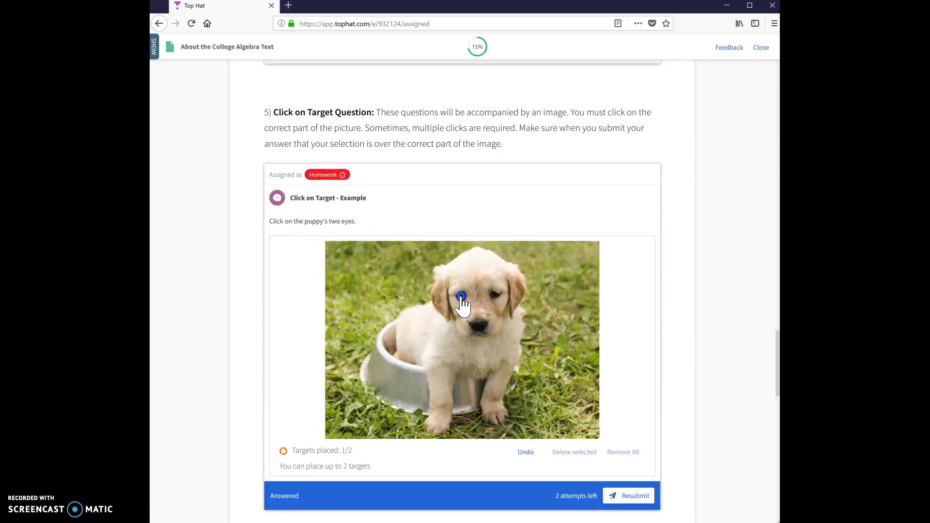
pyautogui.click(497, 295)
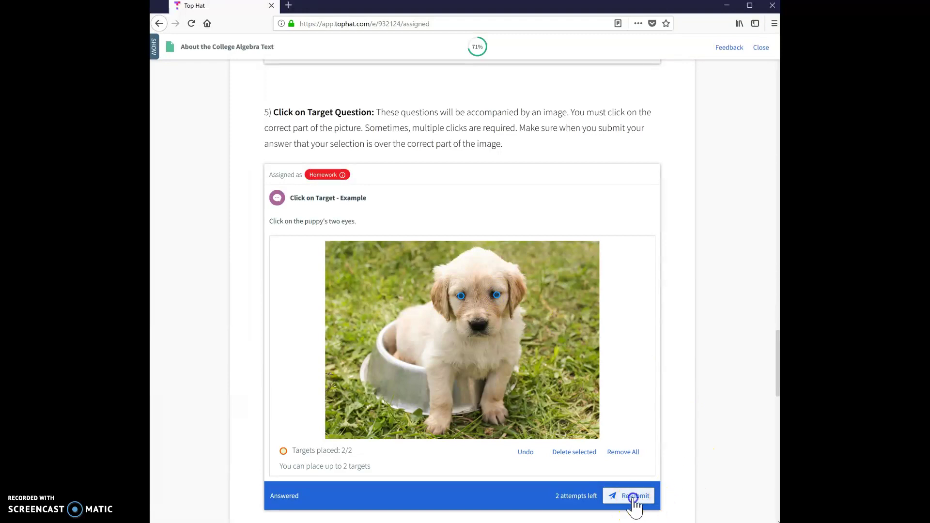
pyautogui.click(634, 498)
pyautogui.scroll(-4, 582, 467)
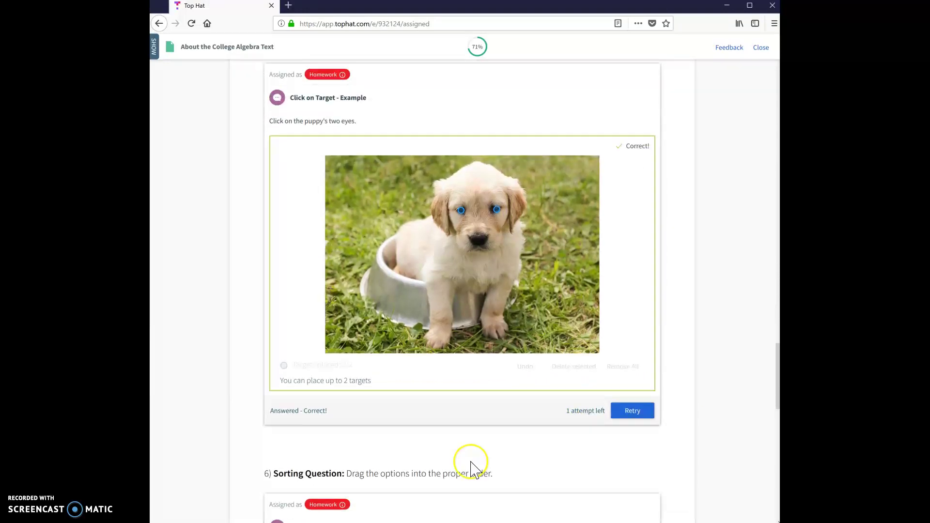
pyautogui.scroll(-6, 482, 434)
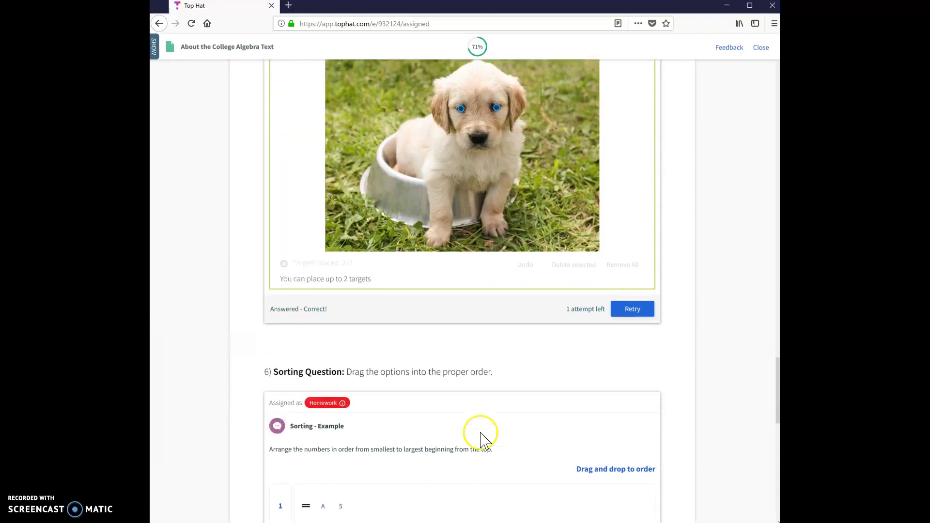
pyautogui.scroll(-2, 517, 386)
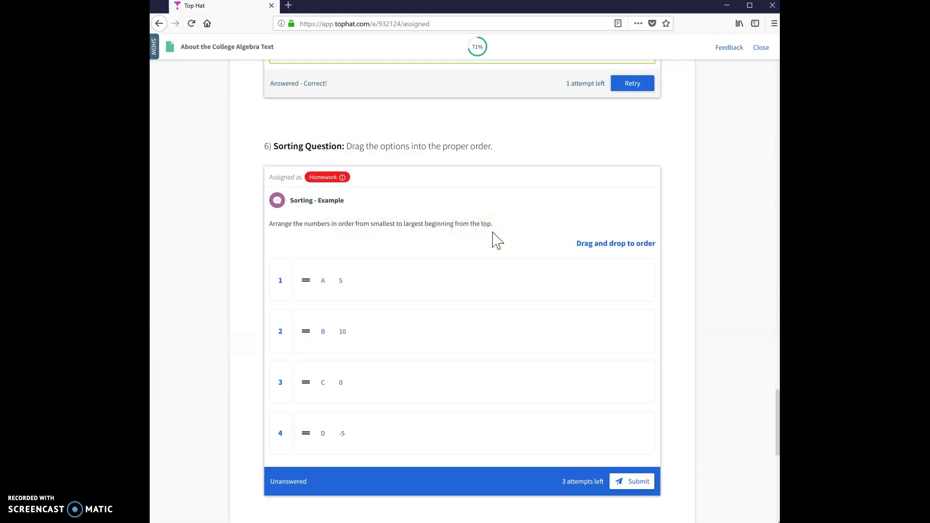
# Reorder the Sorting Example to -5, 0, 5, 10 and submit it
pyautogui.moveTo(306, 434); pyautogui.dragTo(304, 272)
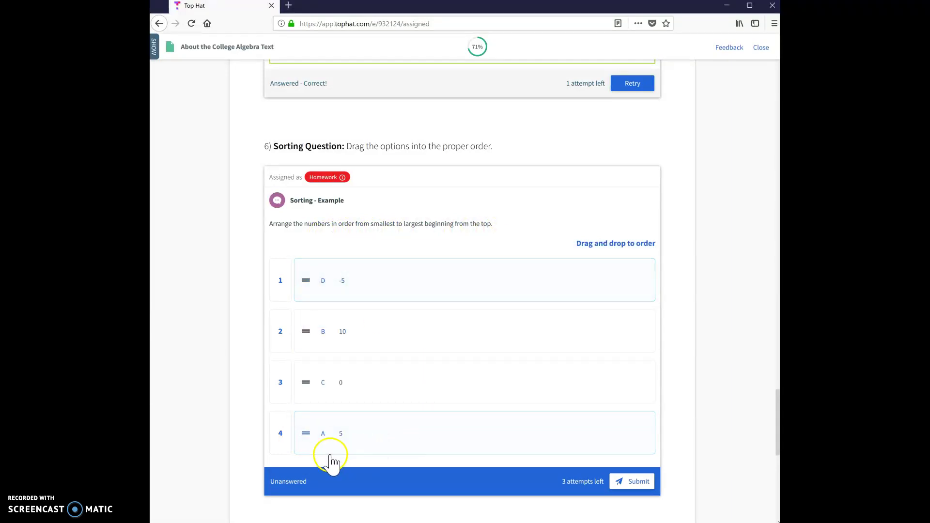
pyautogui.moveTo(301, 384); pyautogui.dragTo(301, 321)
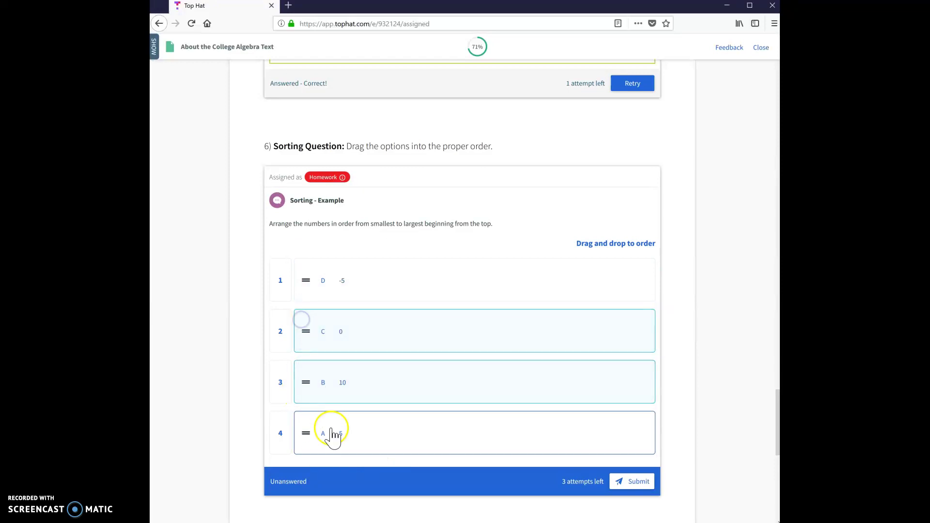
pyautogui.moveTo(312, 442); pyautogui.dragTo(308, 385)
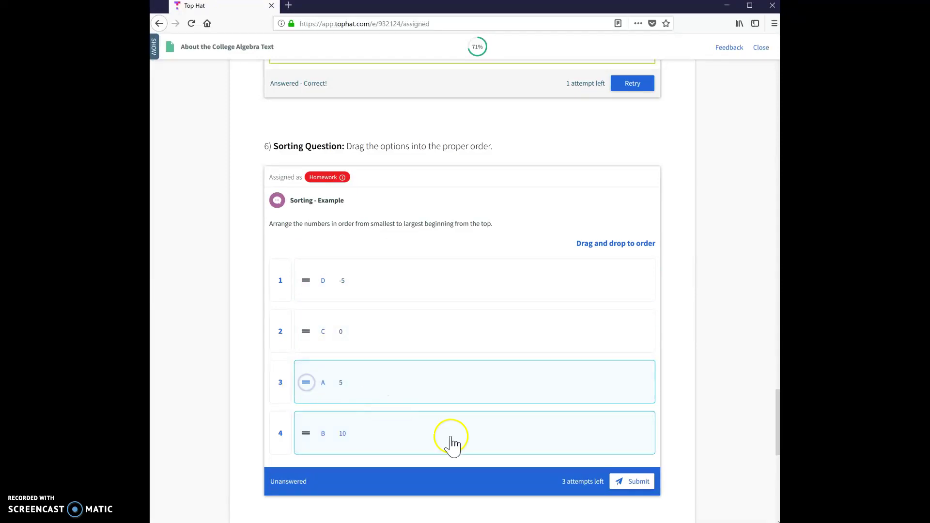
pyautogui.click(637, 482)
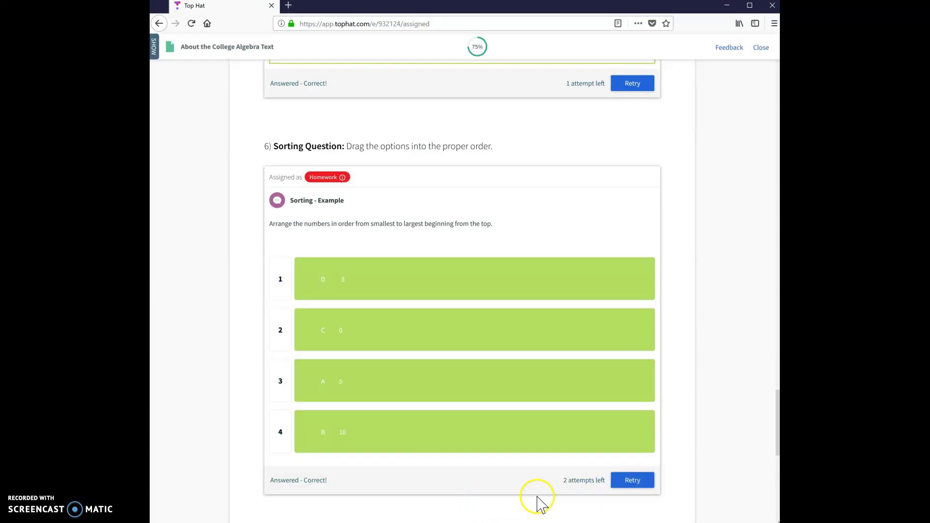
pyautogui.scroll(-3, 542, 504)
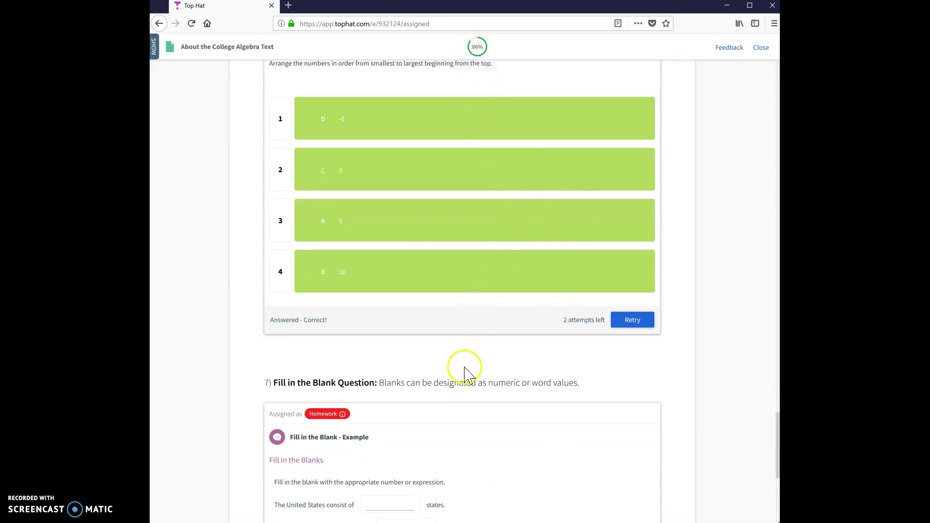
pyautogui.scroll(-2, 466, 374)
# Fill the blanks with 50 and Washington, D.C. and submit the Fill in the Blank Example
pyautogui.click(397, 398)
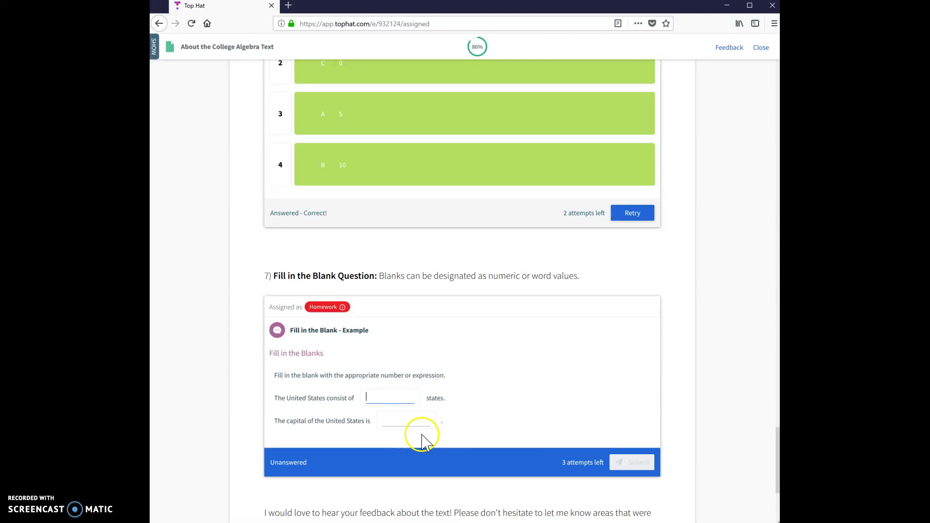
pyautogui.write('50')
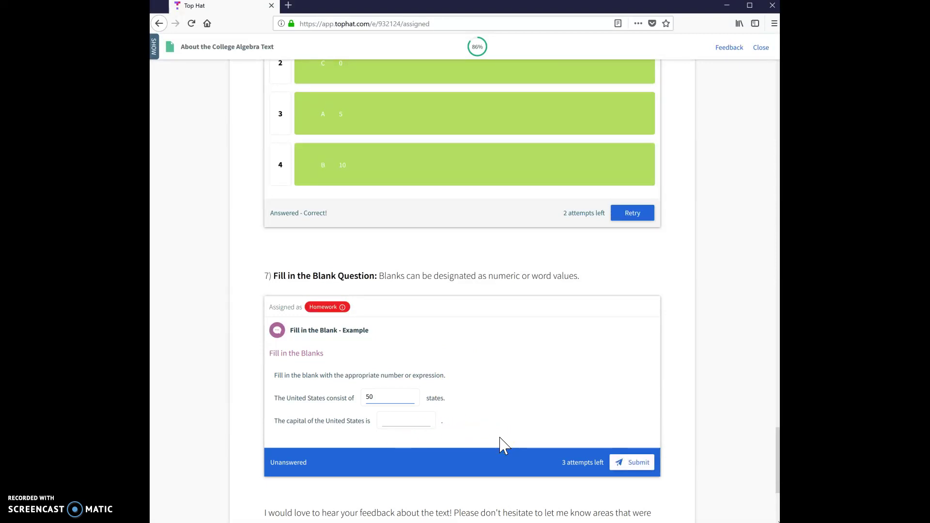
pyautogui.click(381, 423)
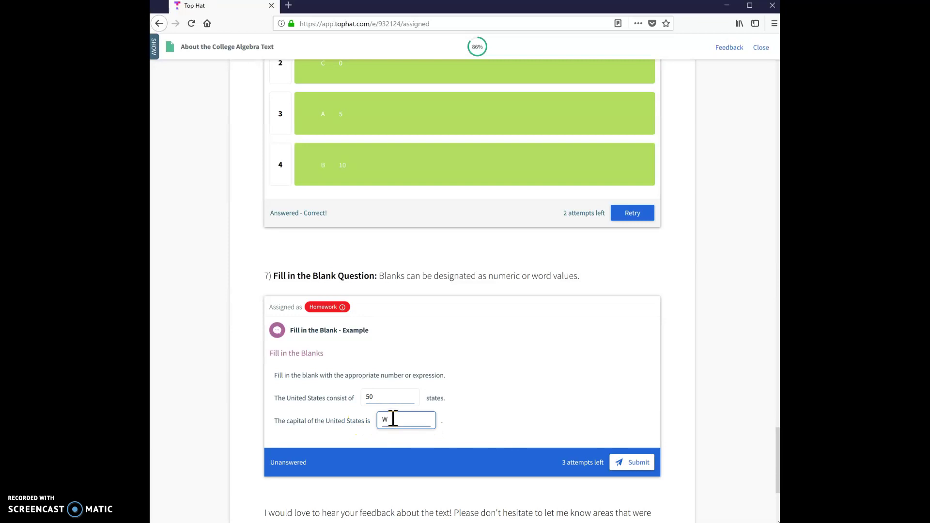
pyautogui.write('Washington')
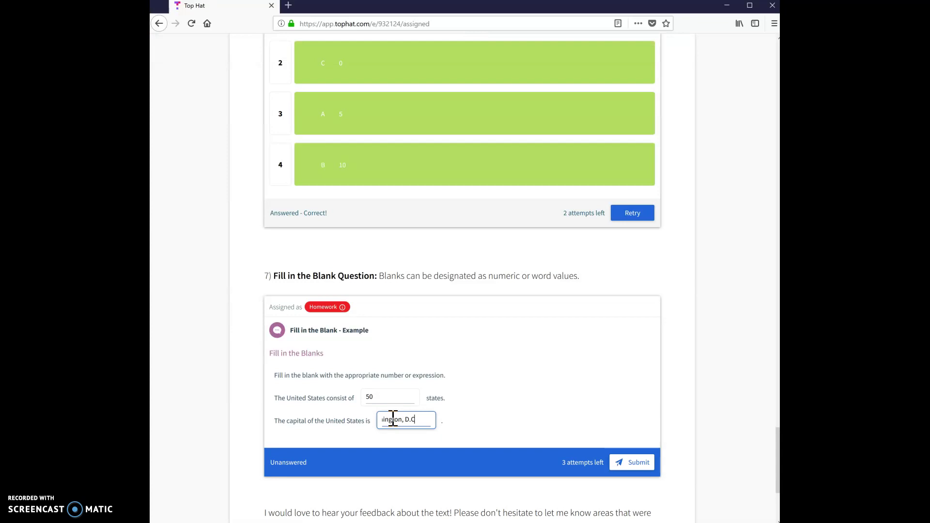
pyautogui.click(634, 462)
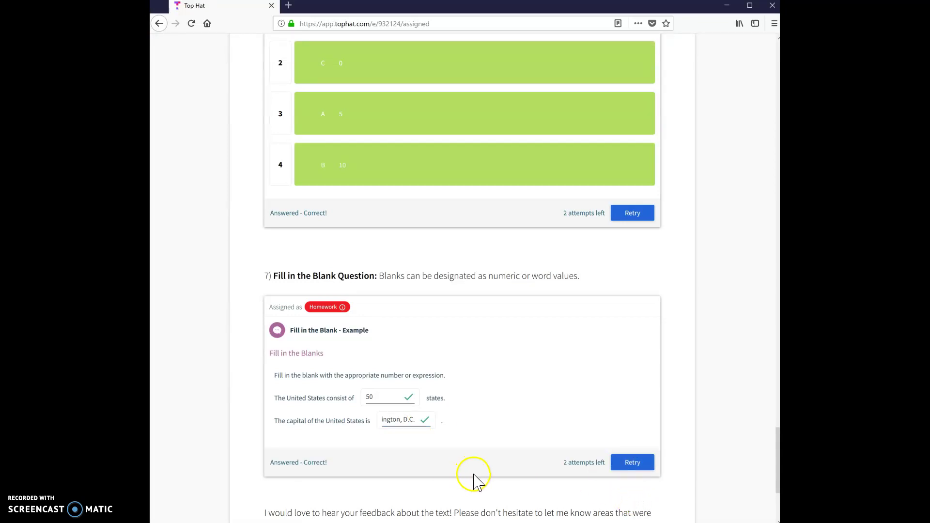
pyautogui.scroll(-3, 519, 433)
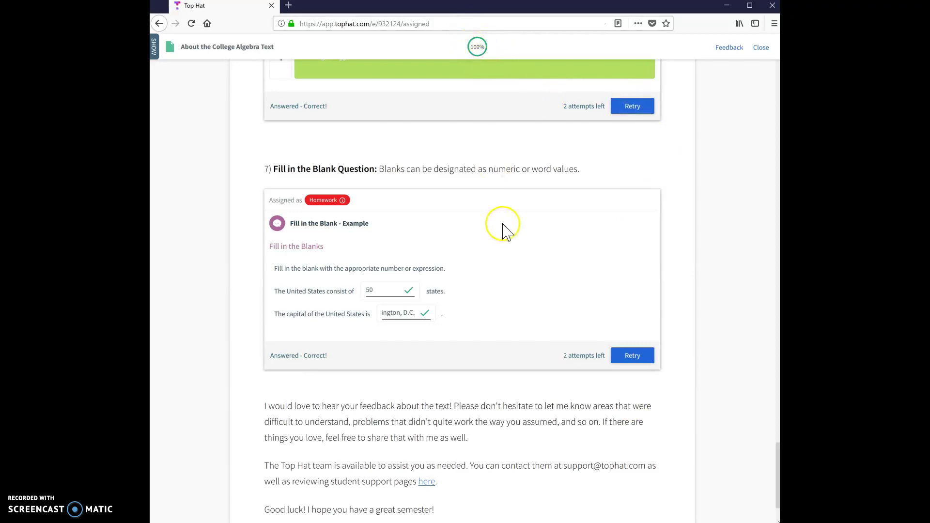
pyautogui.scroll(-2, 504, 235)
pyautogui.scroll(5, 514, 291)
pyautogui.scroll(3, 513, 286)
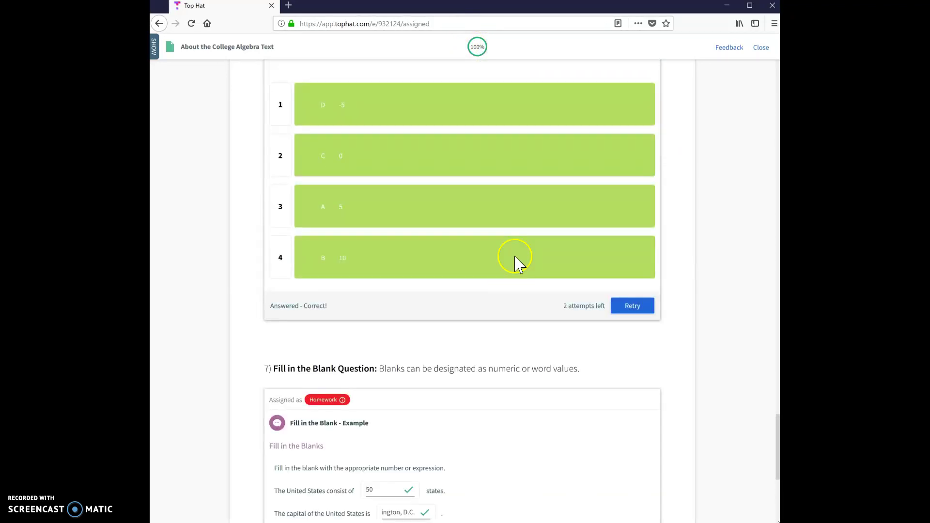
# Exit fullscreen and open the Table of Contents reading, scrolling through its sections
pyautogui.click(761, 48)
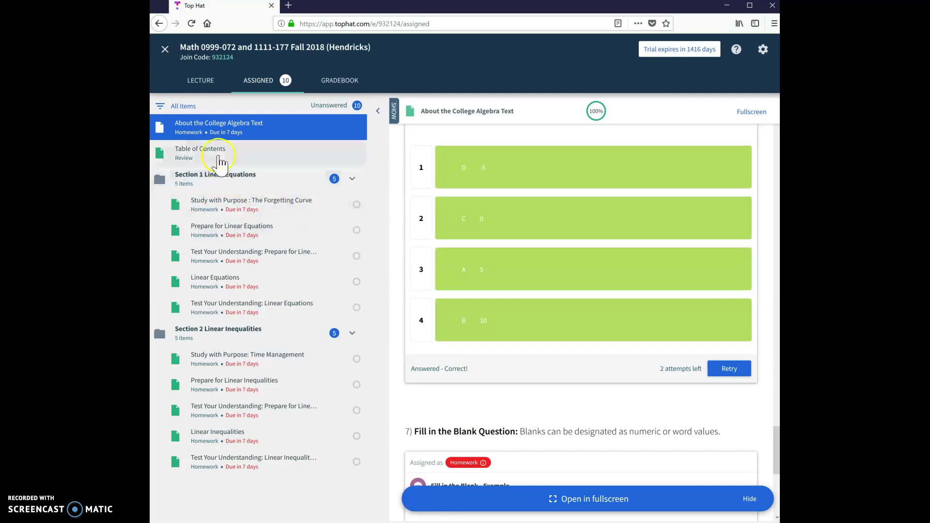
pyautogui.click(204, 150)
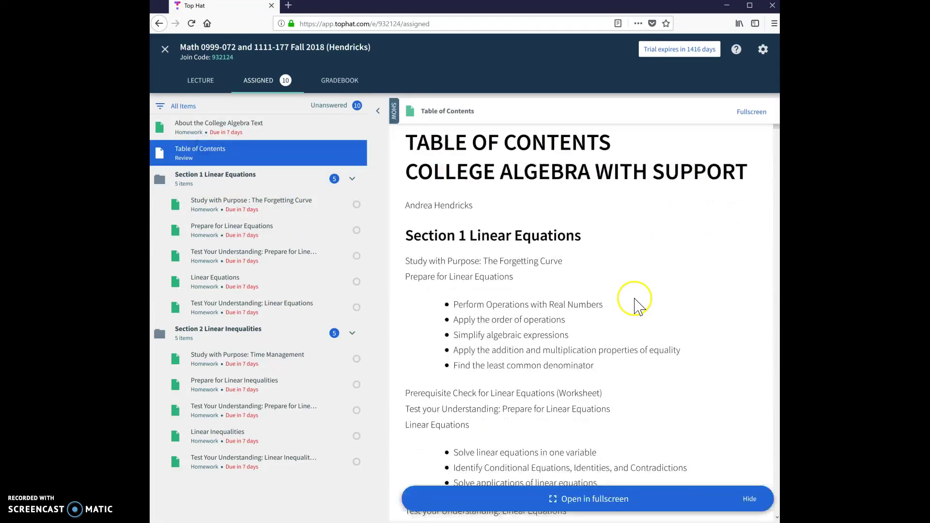
pyautogui.scroll(-10, 635, 303)
pyautogui.scroll(-15, 636, 303)
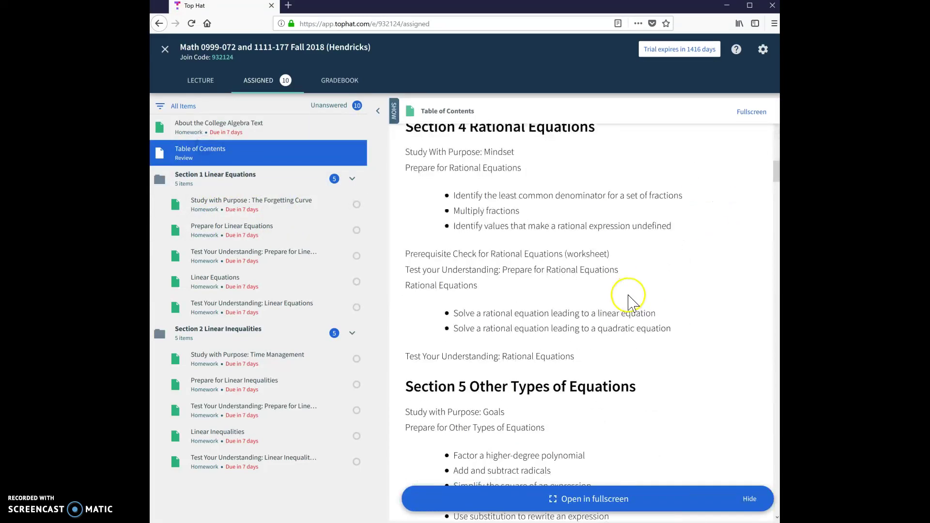
pyautogui.scroll(-7, 630, 303)
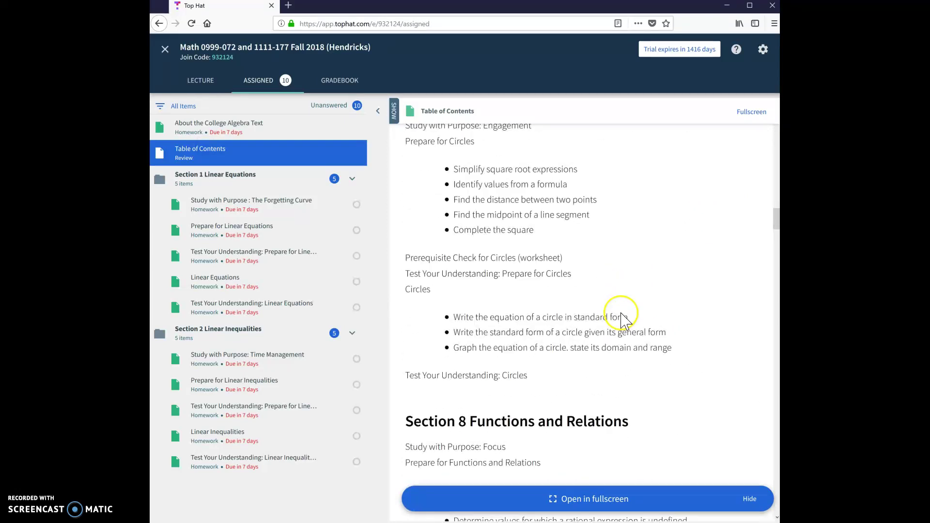
pyautogui.scroll(2, 525, 220)
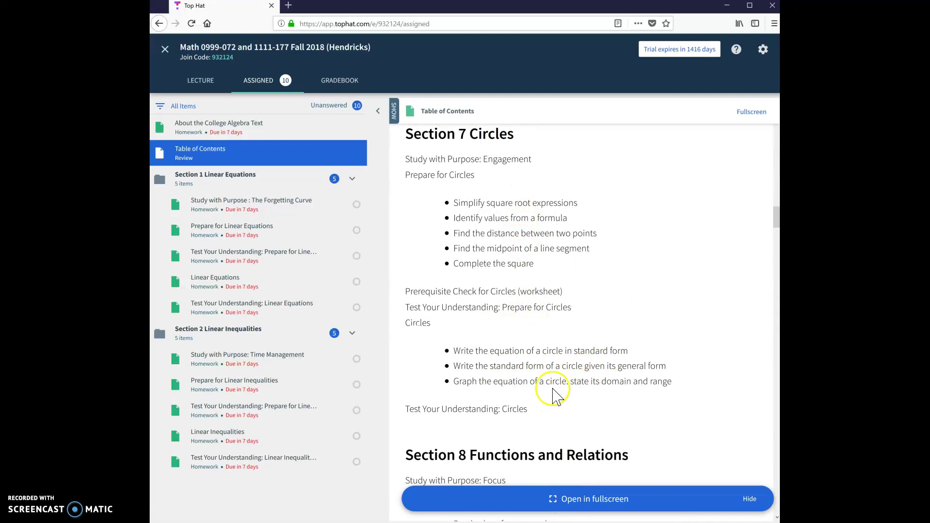
# Open 'Study with Purpose: The Forgetting Curve' fullscreen and scroll through it, returning to the top
pyautogui.click(248, 208)
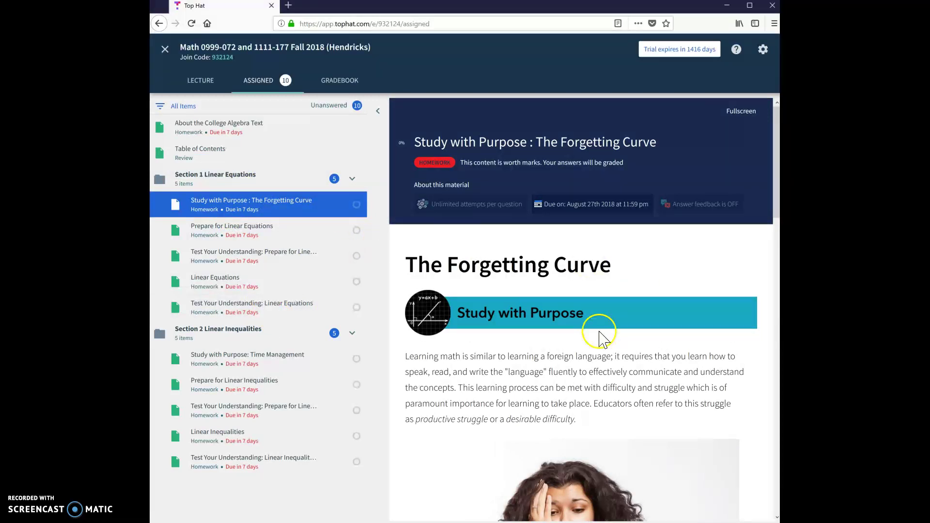
pyautogui.scroll(-2, 539, 368)
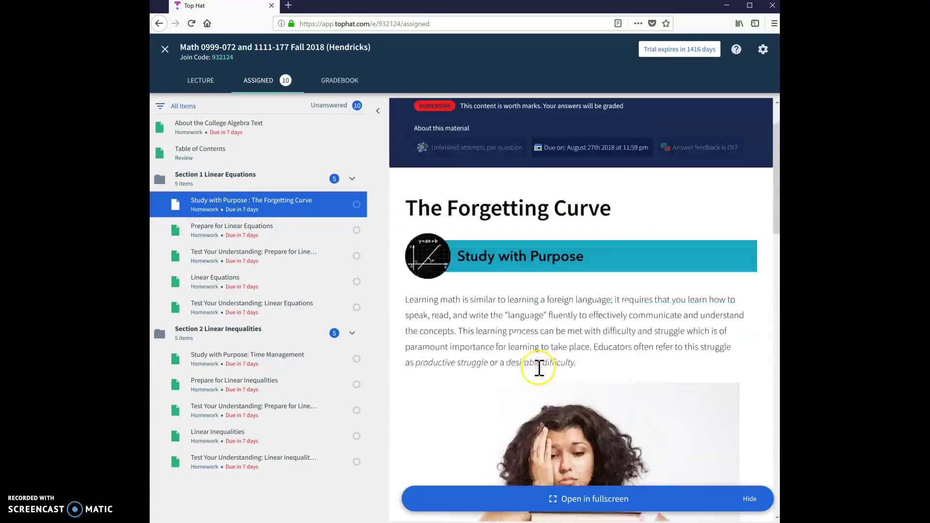
pyautogui.scroll(-3, 577, 322)
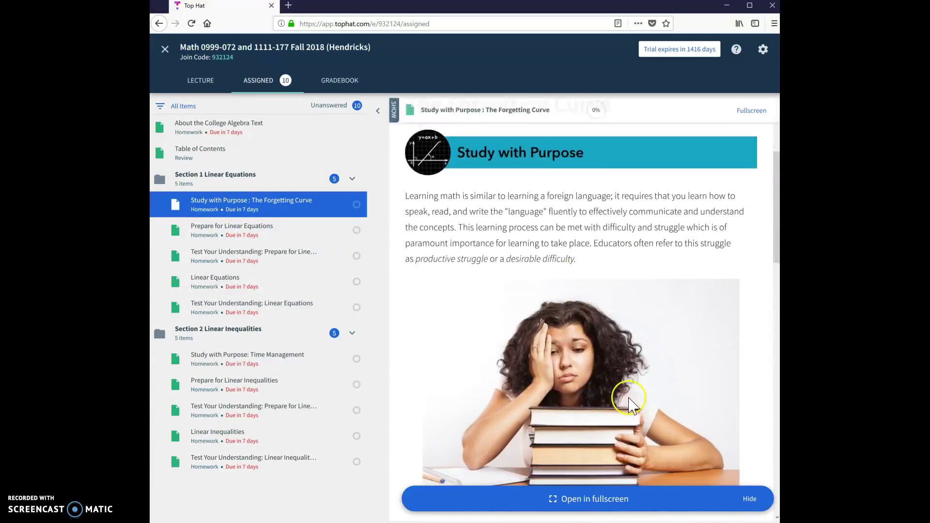
pyautogui.click(597, 493)
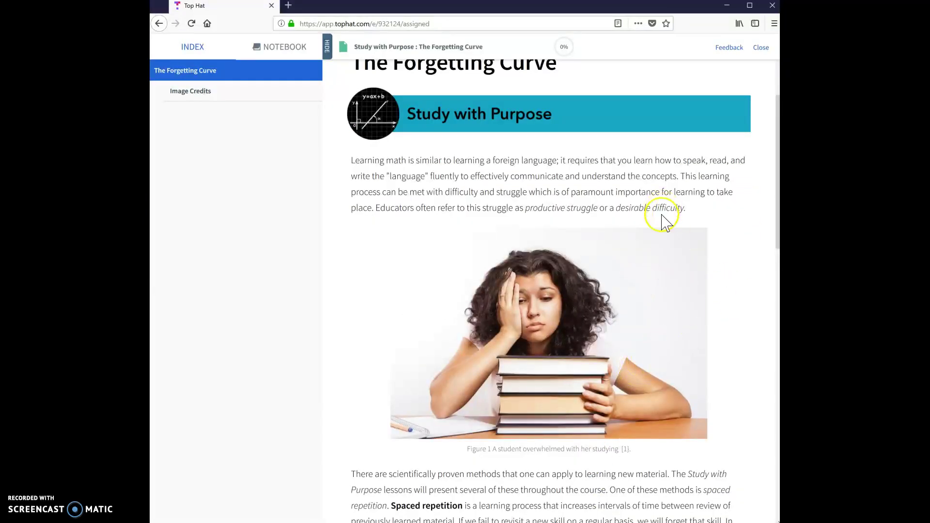
pyautogui.scroll(-12, 626, 203)
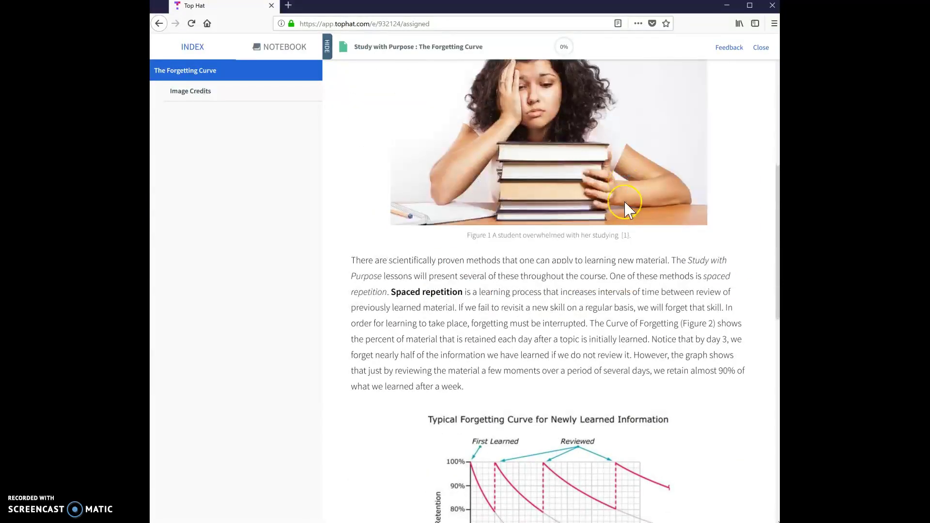
pyautogui.scroll(-1, 626, 202)
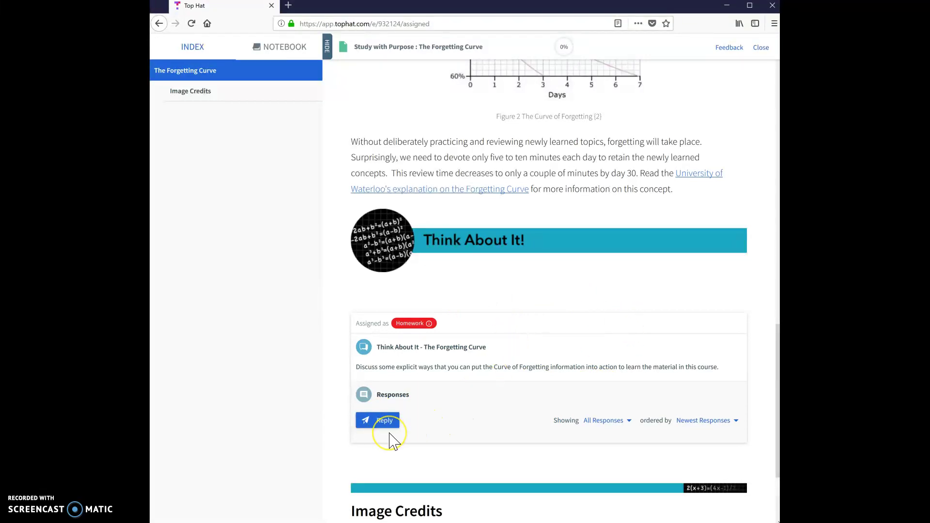
pyautogui.click(474, 425)
pyautogui.scroll(3, 630, 391)
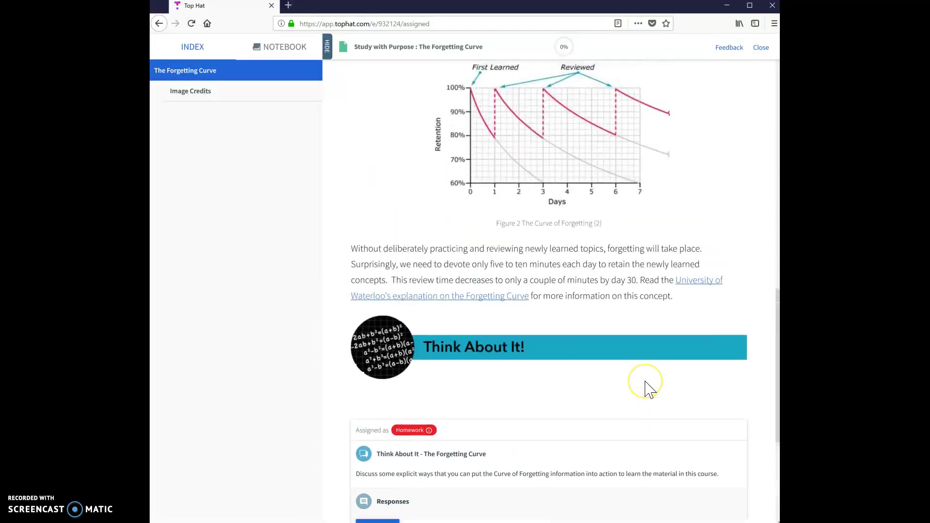
pyautogui.scroll(8, 628, 391)
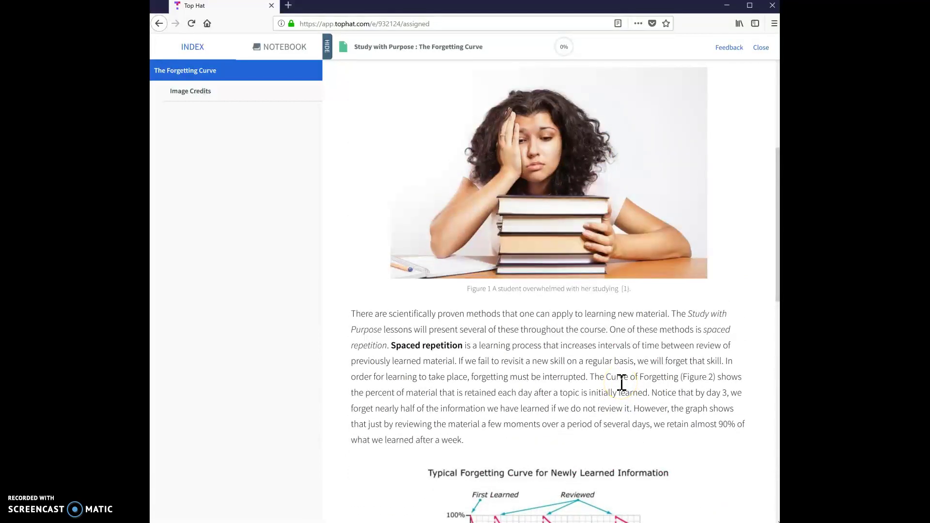
pyautogui.scroll(6, 621, 383)
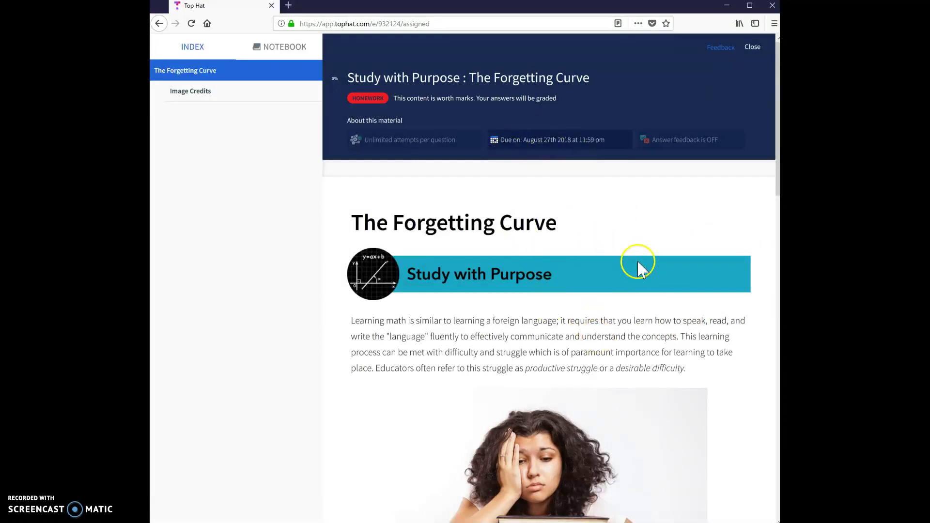
# Close the reader and open 'Prepare for Linear Equations' fullscreen with its five-skill index
pyautogui.click(753, 47)
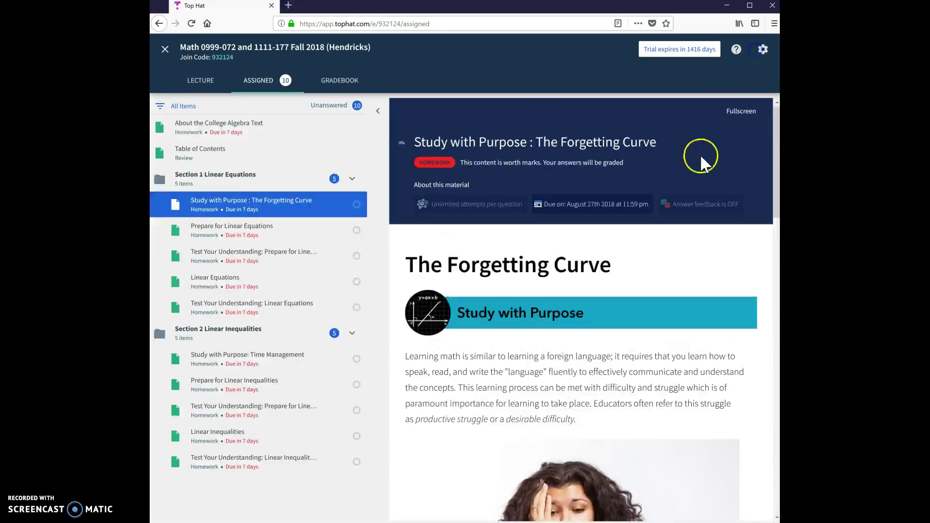
pyautogui.click(219, 237)
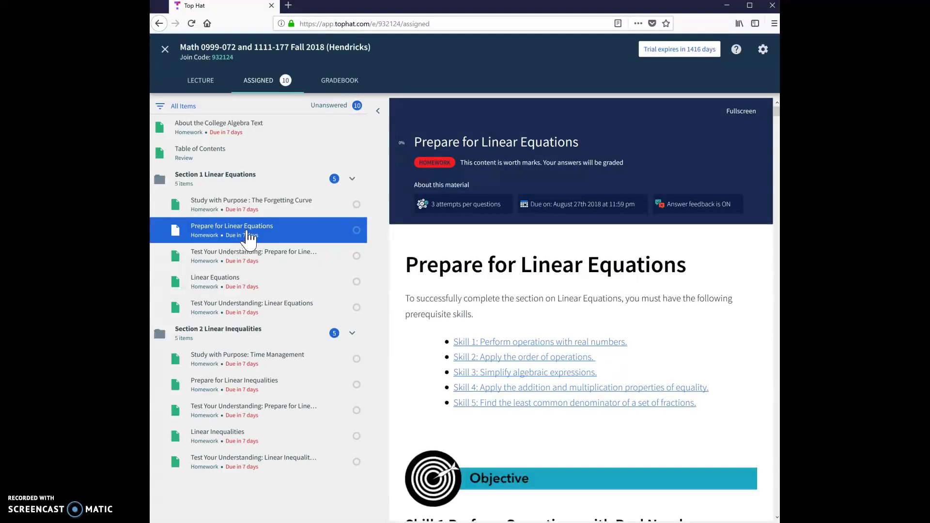
pyautogui.click(237, 267)
pyautogui.click(280, 240)
pyautogui.scroll(-2, 533, 291)
pyautogui.scroll(2, 689, 223)
# Open Prepare for Linear Equations in the fullscreen reader and read through its real-number sections
pyautogui.click(730, 150)
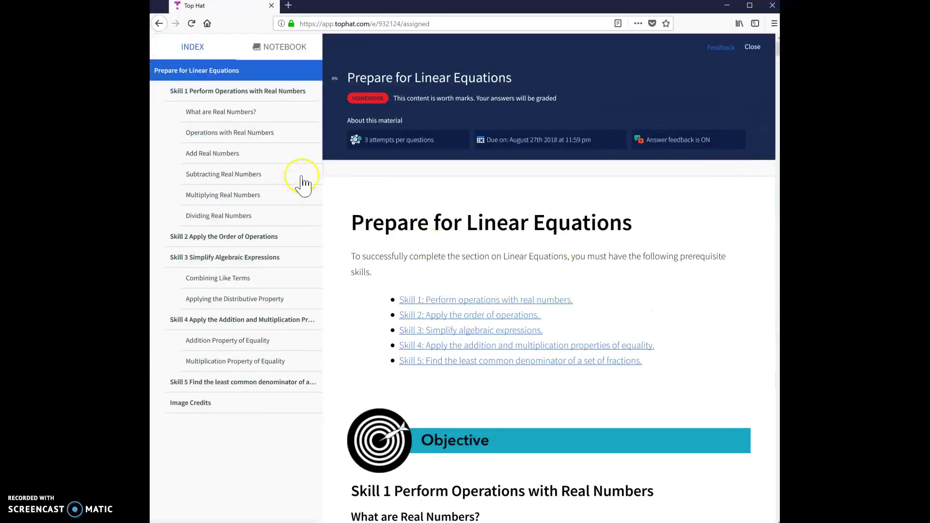
pyautogui.scroll(-4, 581, 242)
pyautogui.scroll(-3, 596, 250)
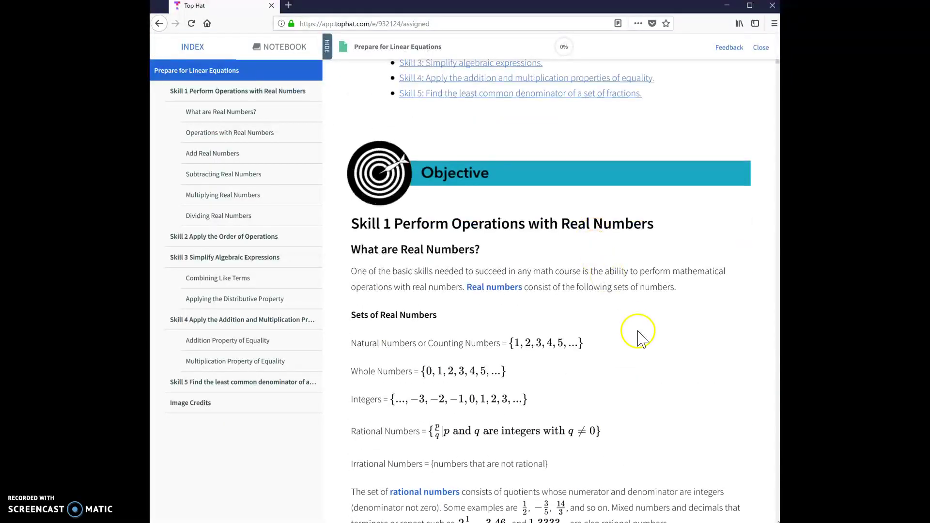
pyautogui.scroll(-5, 625, 315)
pyautogui.scroll(-2, 514, 255)
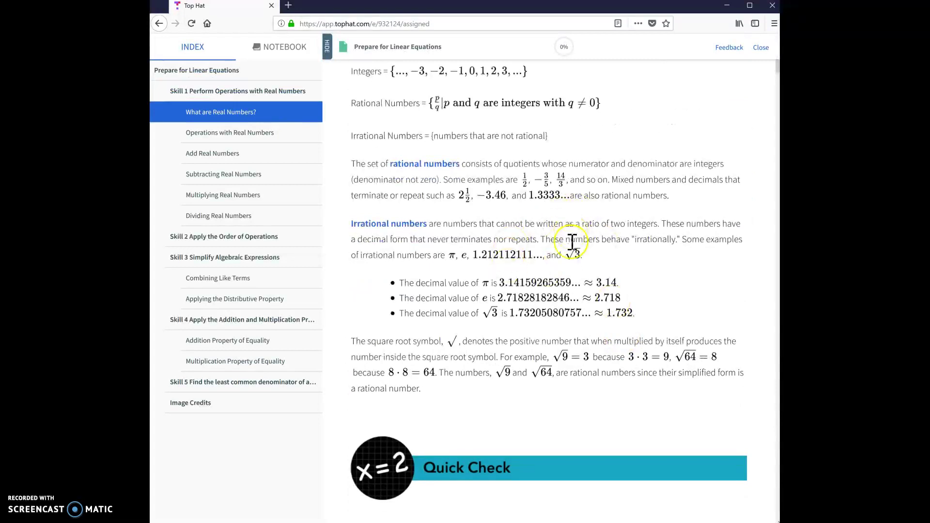
pyautogui.scroll(-4, 573, 242)
pyautogui.scroll(-2, 591, 325)
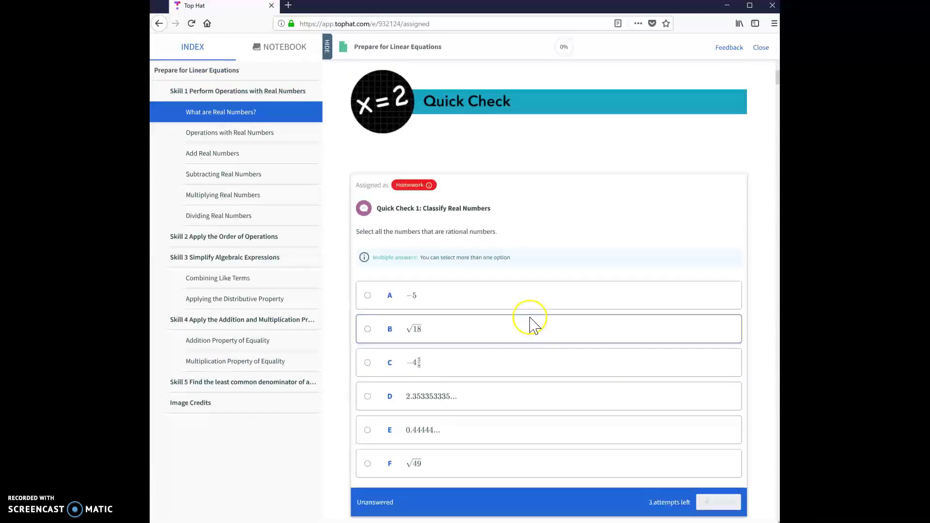
pyautogui.scroll(-1, 514, 310)
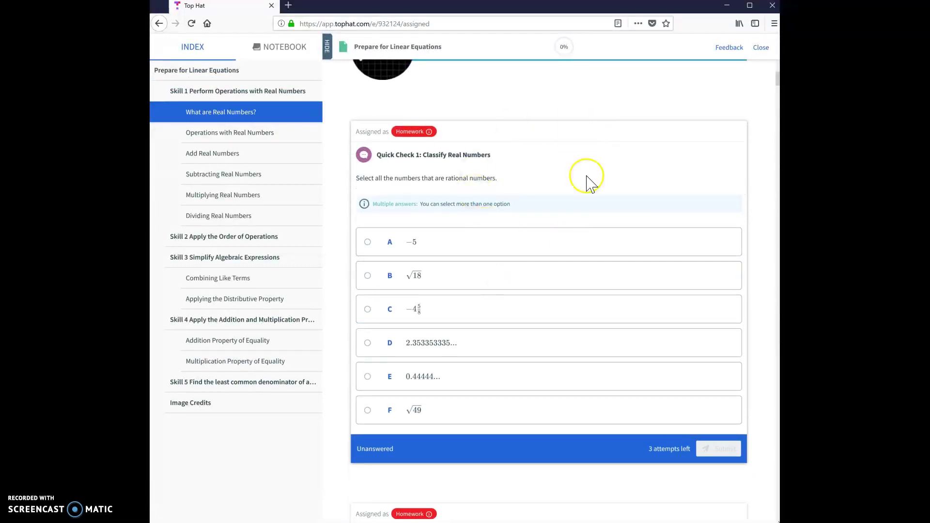
pyautogui.scroll(5, 591, 189)
pyautogui.scroll(3, 581, 193)
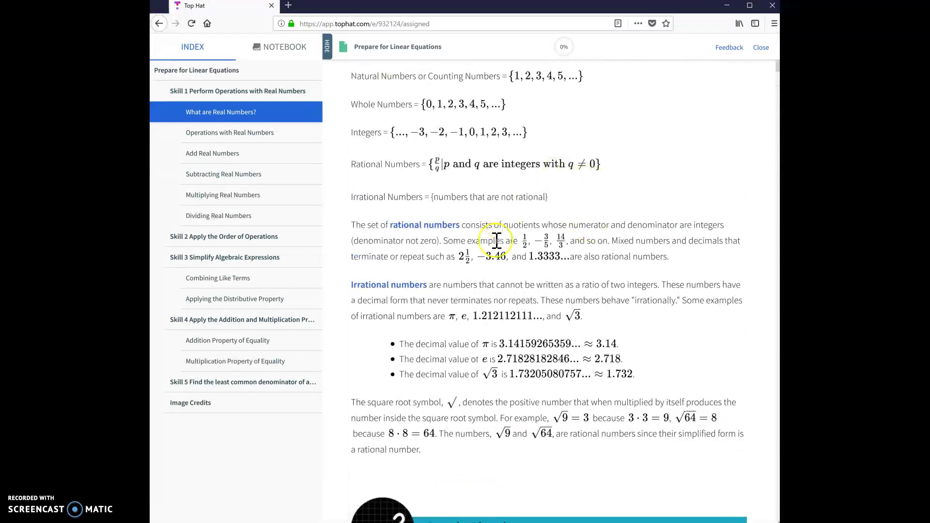
pyautogui.scroll(-5, 504, 244)
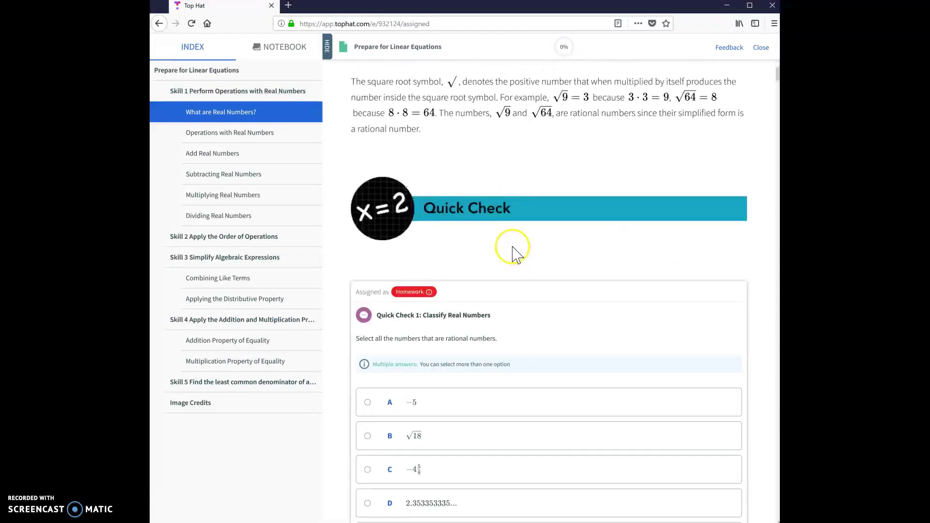
pyautogui.scroll(-3, 562, 267)
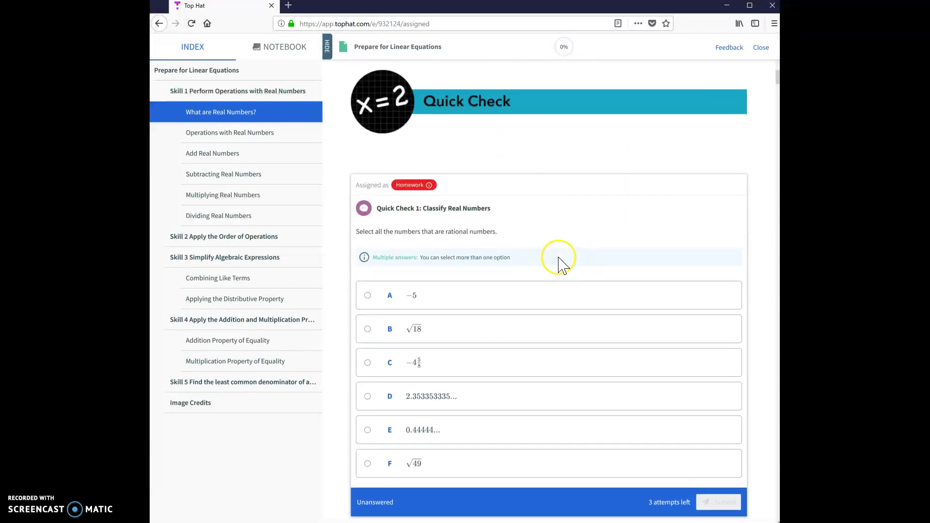
pyautogui.scroll(-5, 561, 266)
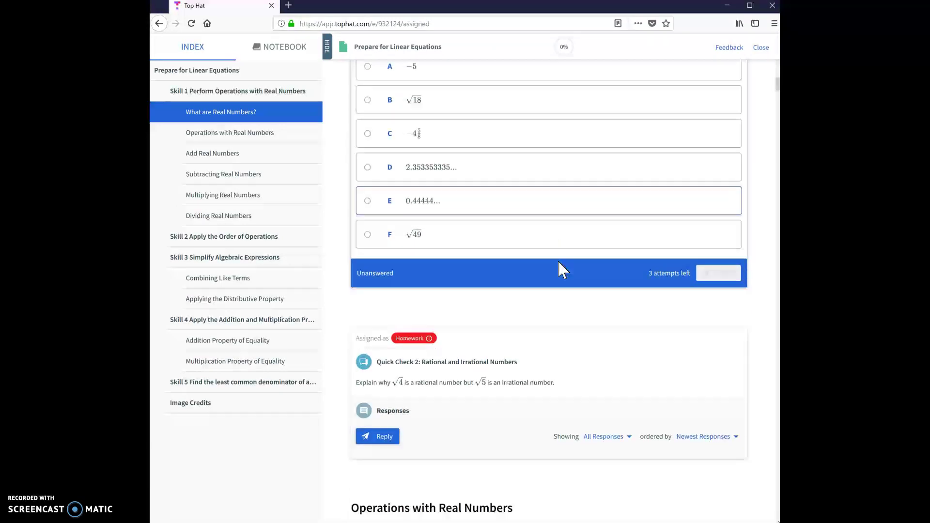
pyautogui.scroll(-1, 560, 267)
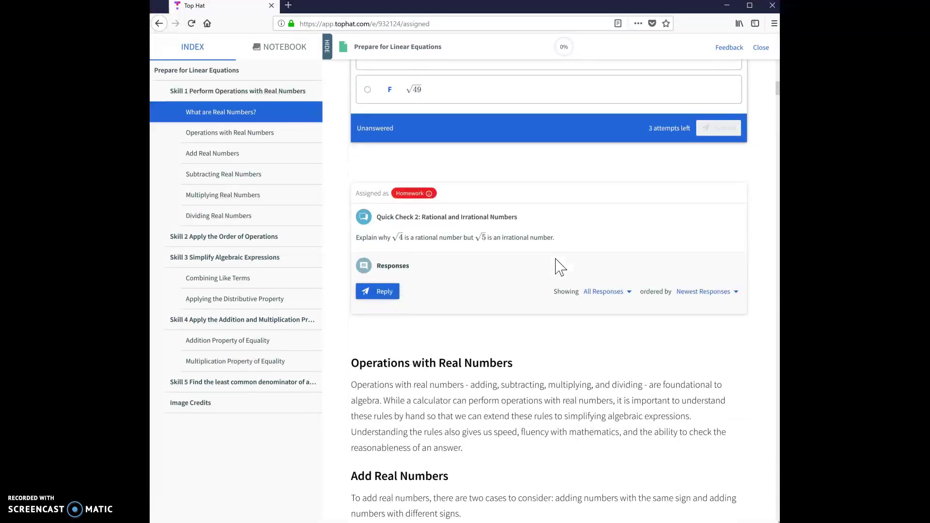
pyautogui.scroll(-1, 561, 267)
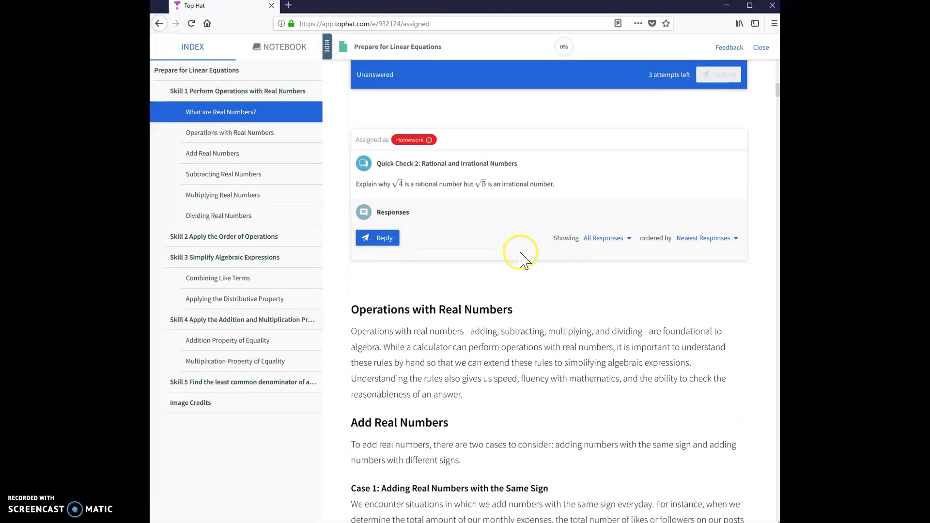
# Read through the remaining Quick Checks and close the fullscreen reader
pyautogui.click(558, 354)
pyautogui.scroll(-10, 558, 354)
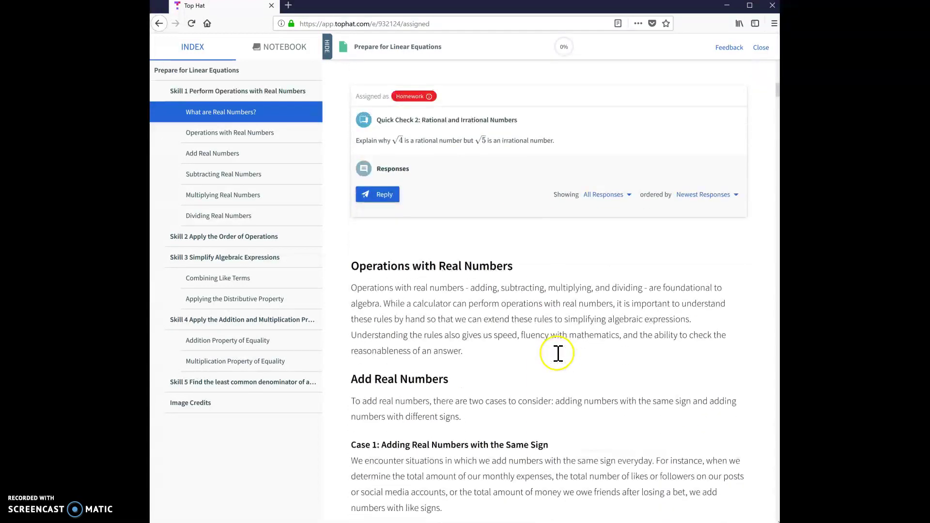
pyautogui.scroll(-18, 556, 350)
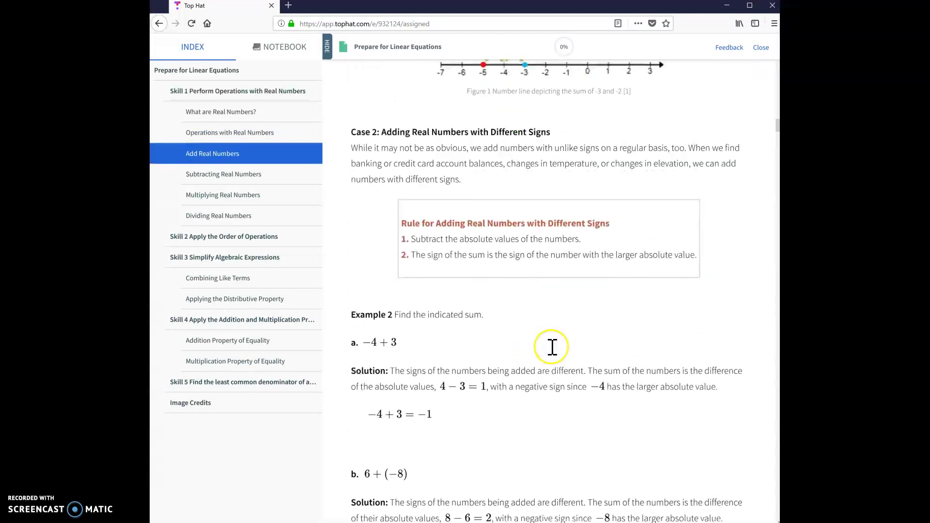
pyautogui.scroll(-20, 556, 350)
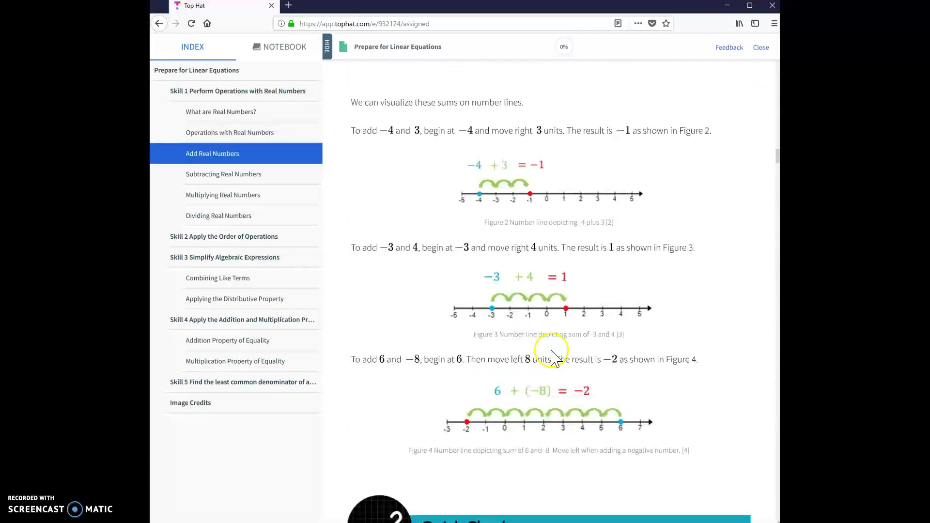
pyautogui.scroll(-5, 558, 356)
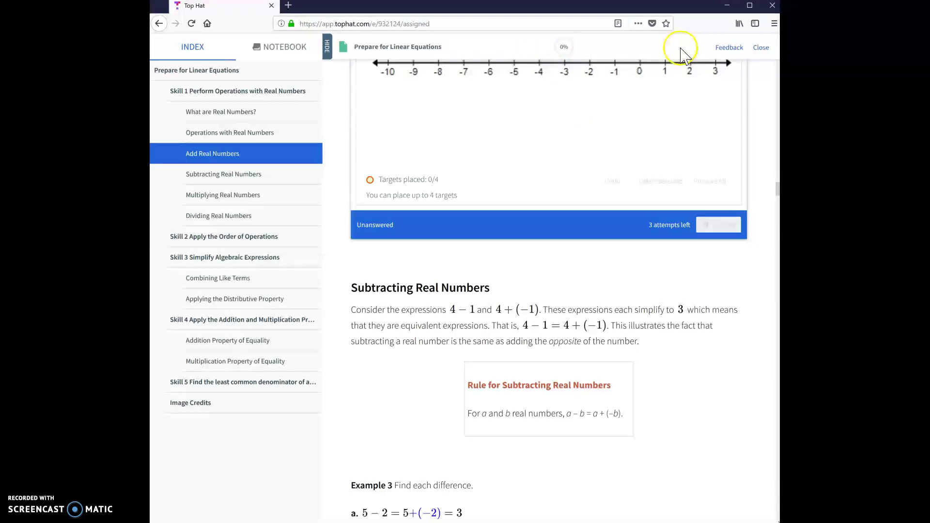
pyautogui.click(760, 48)
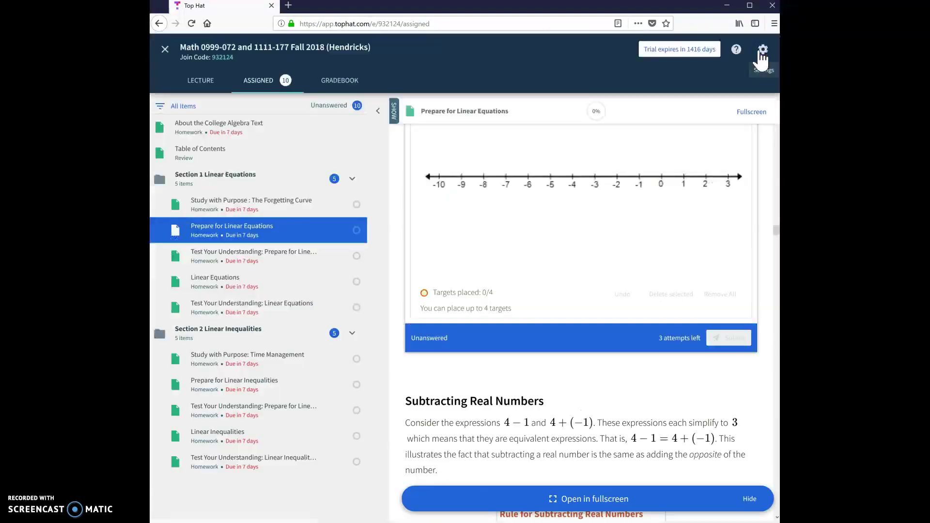
# Preview the Test Your Understanding quiz, then load the Linear Equations homework (3 attempts, due August 27th 2018)
pyautogui.click(242, 264)
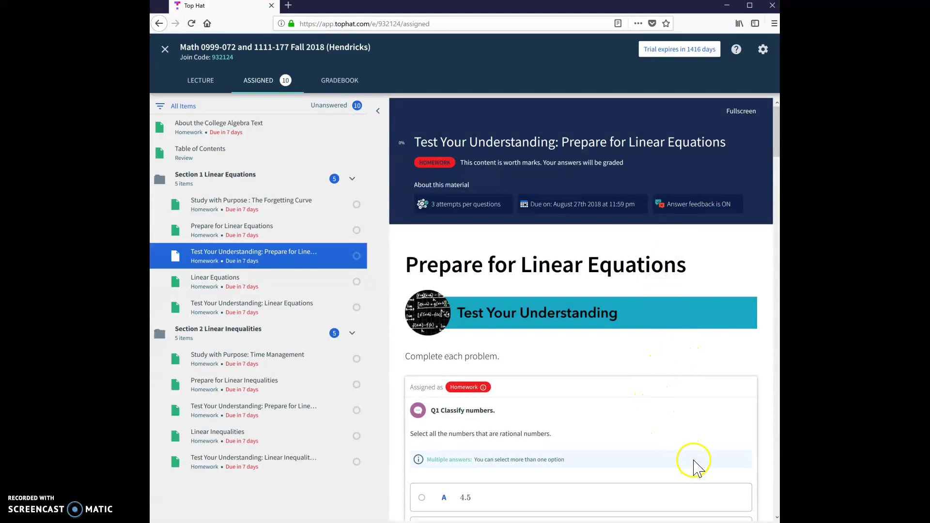
pyautogui.scroll(-6, 688, 458)
pyautogui.scroll(-10, 662, 439)
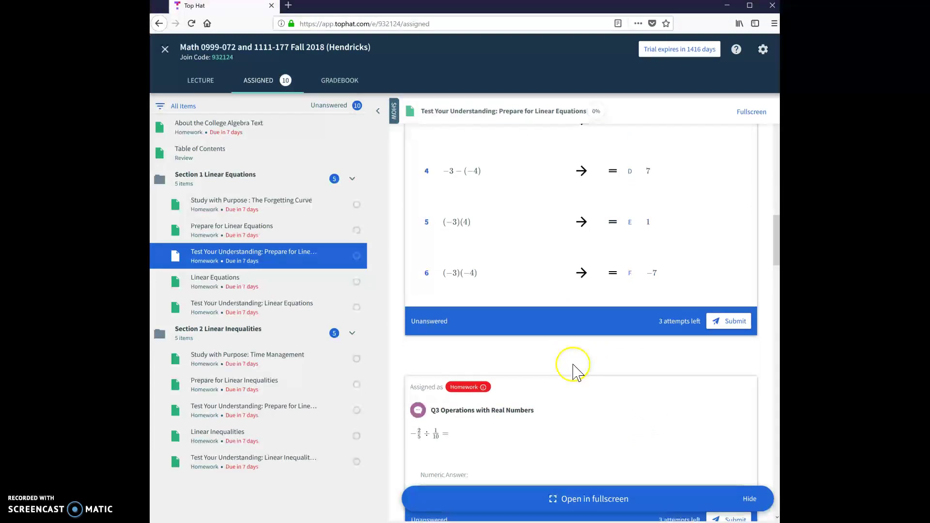
pyautogui.scroll(-9, 576, 361)
pyautogui.scroll(-8, 582, 364)
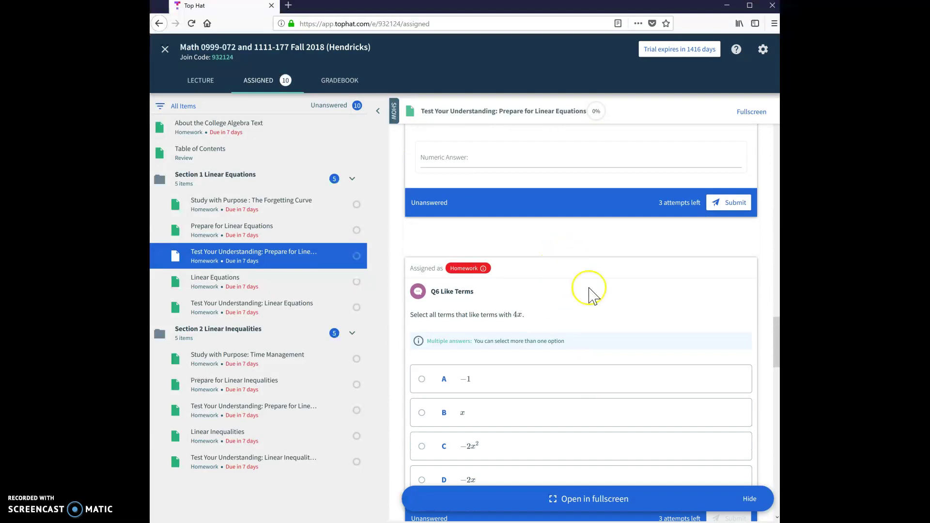
pyautogui.scroll(8, 592, 295)
pyautogui.scroll(10, 594, 295)
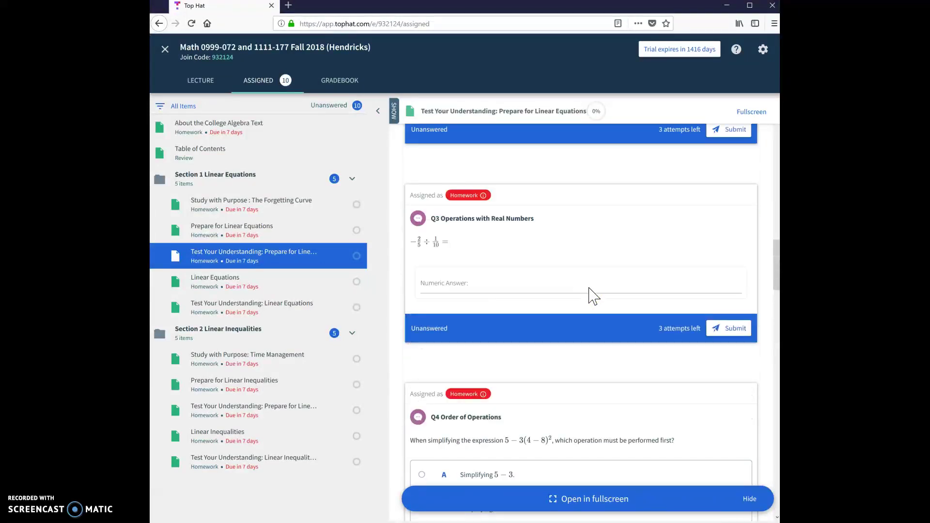
pyautogui.scroll(3, 593, 296)
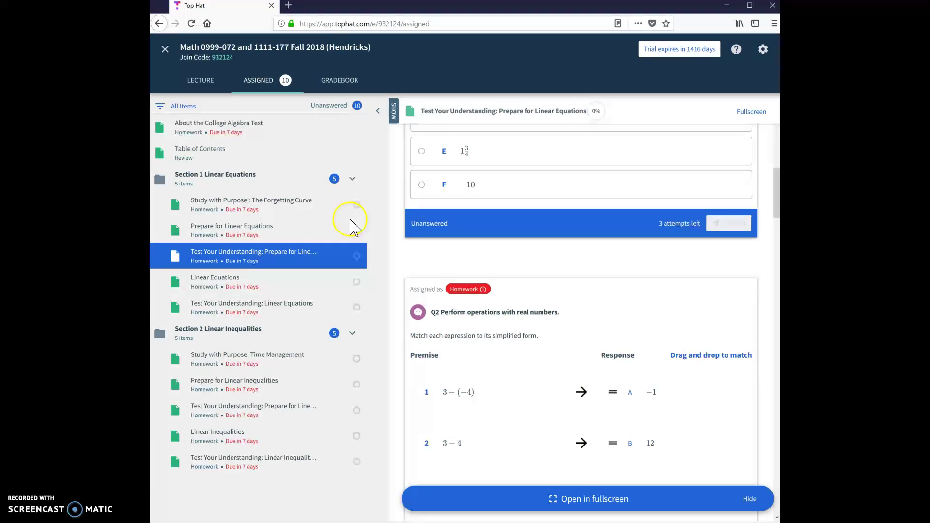
pyautogui.click(212, 281)
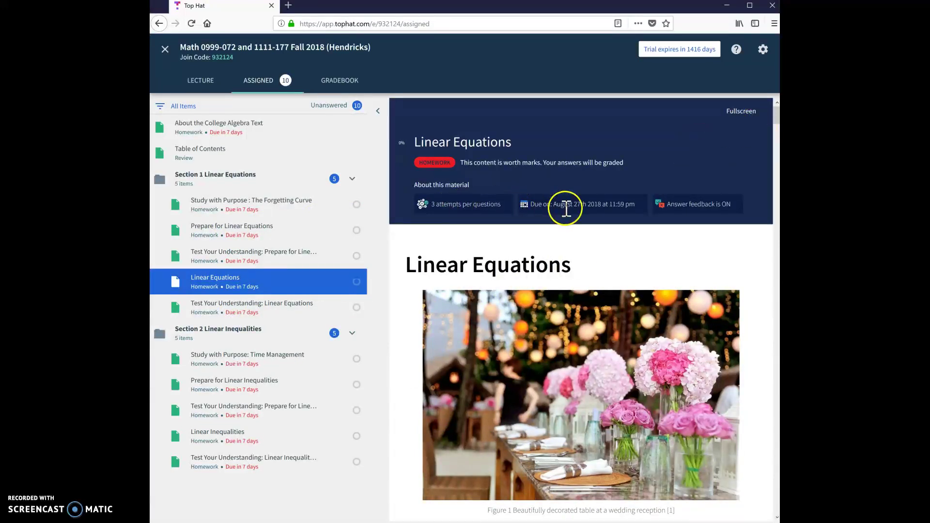
# Expand Linear Equations to fullscreen and read down through its three objectives to the worked examples and video
pyautogui.click(741, 112)
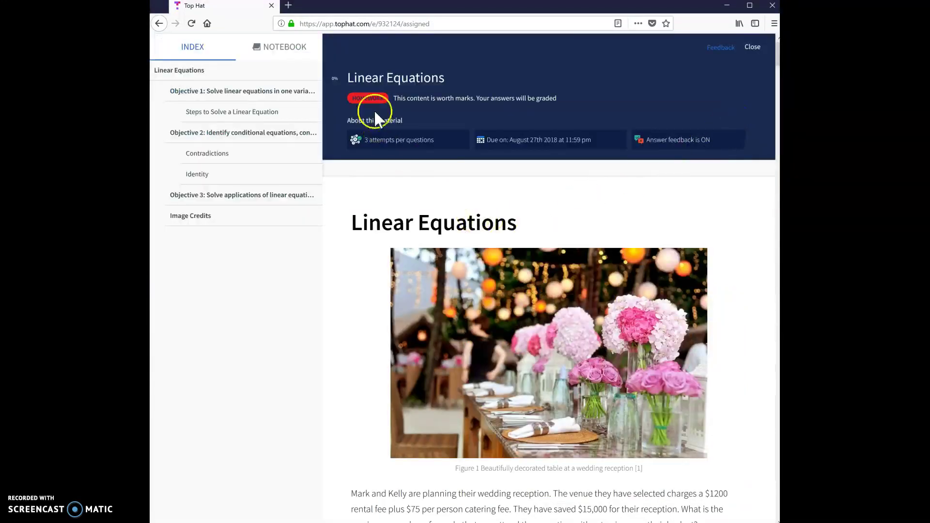
pyautogui.scroll(-5, 567, 181)
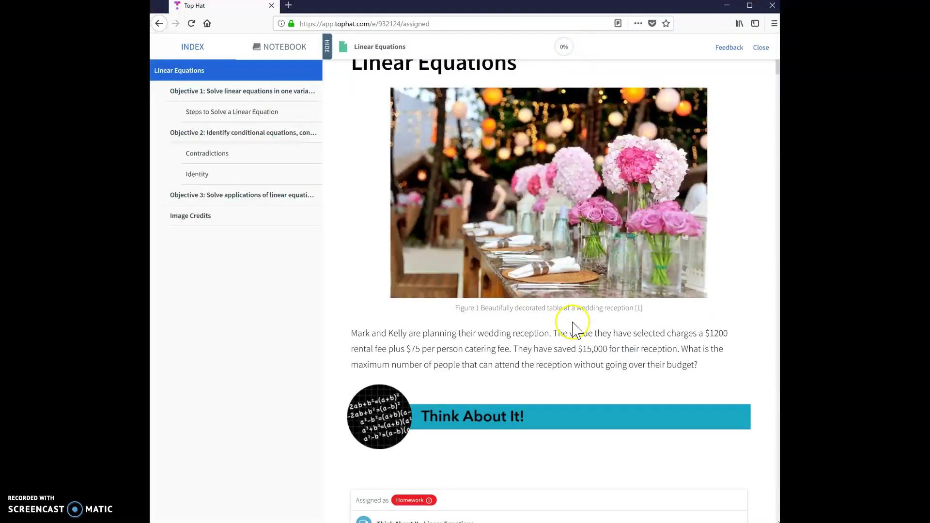
pyautogui.scroll(-1, 571, 324)
pyautogui.scroll(-3, 572, 324)
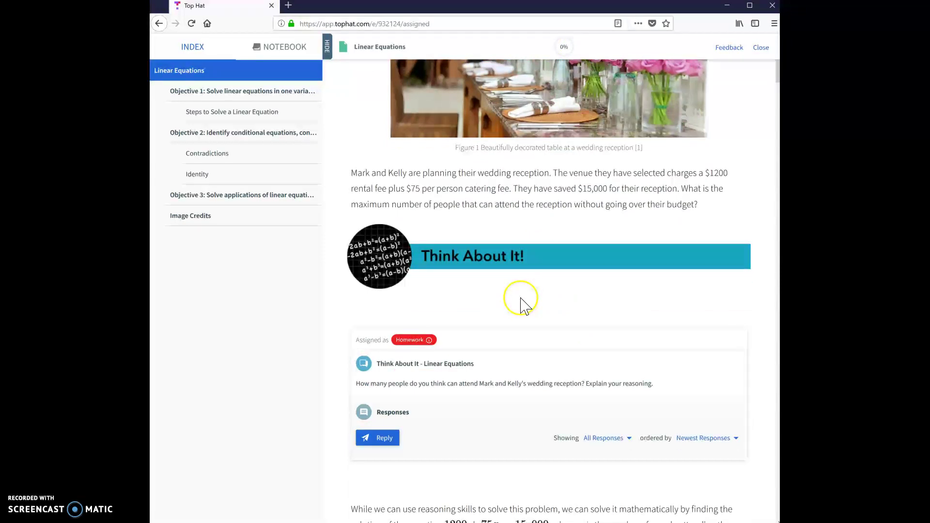
pyautogui.scroll(-2, 526, 322)
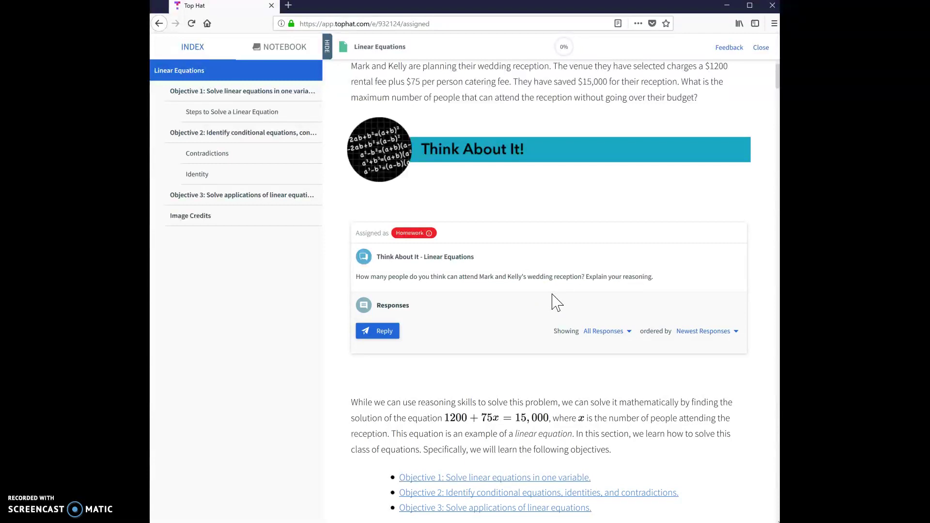
pyautogui.scroll(-7, 536, 326)
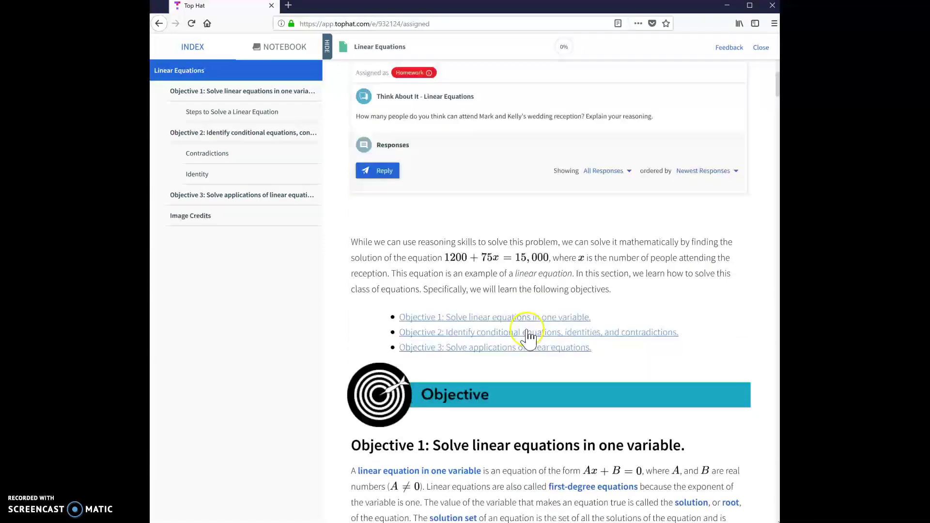
pyautogui.scroll(-4, 599, 361)
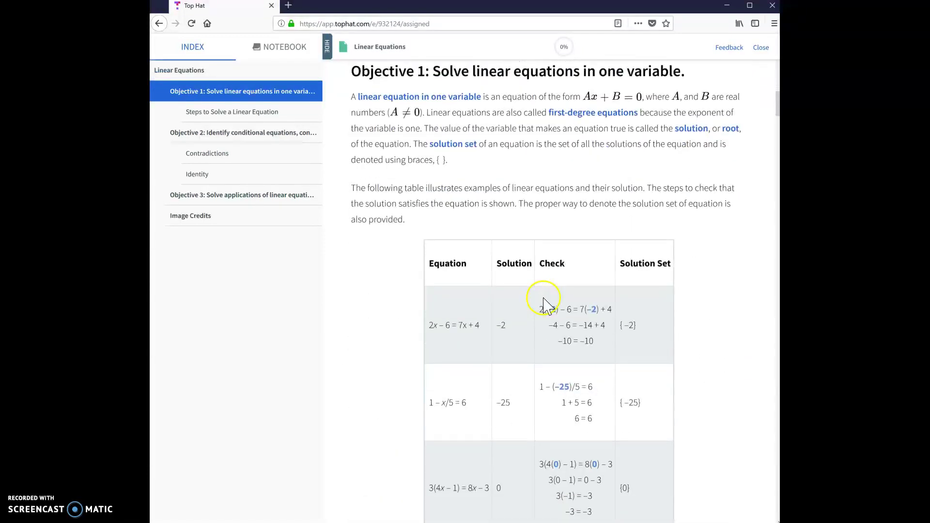
pyautogui.scroll(-14, 610, 286)
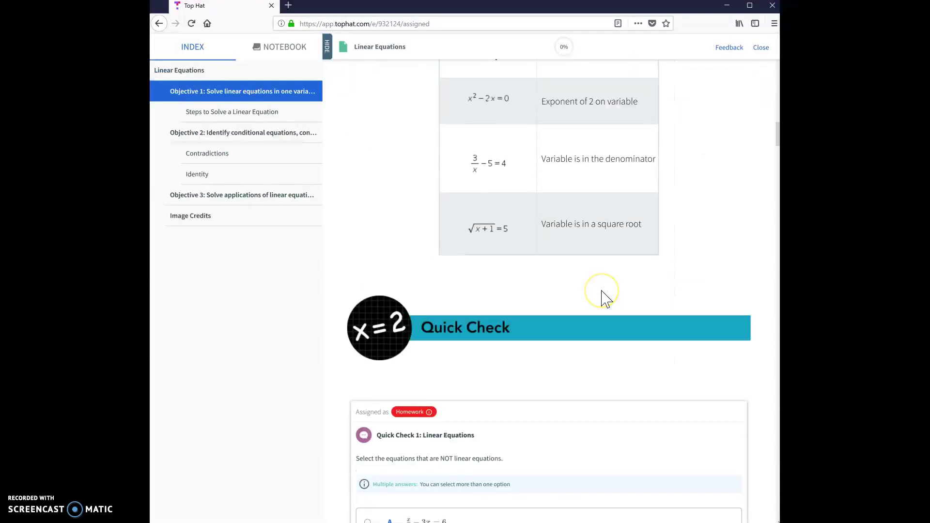
pyautogui.scroll(-6, 605, 298)
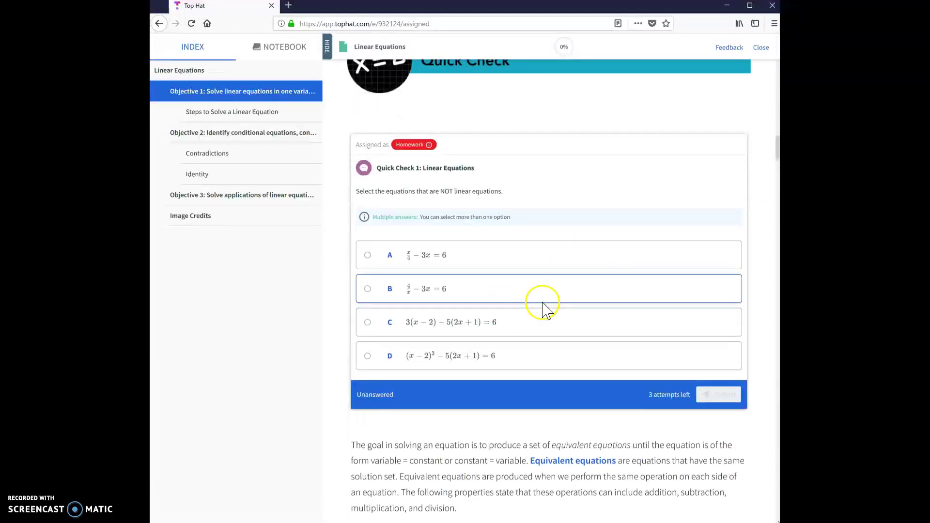
pyautogui.scroll(-17, 543, 312)
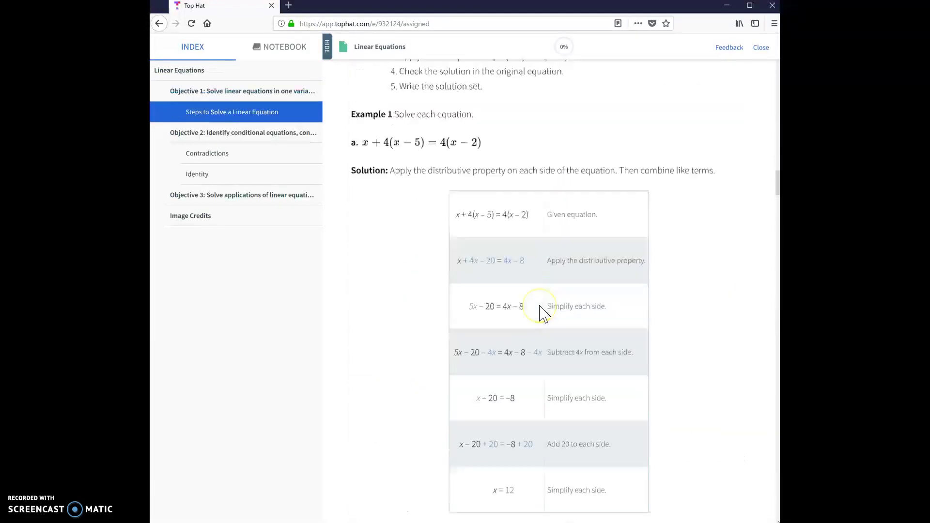
pyautogui.scroll(-15, 543, 313)
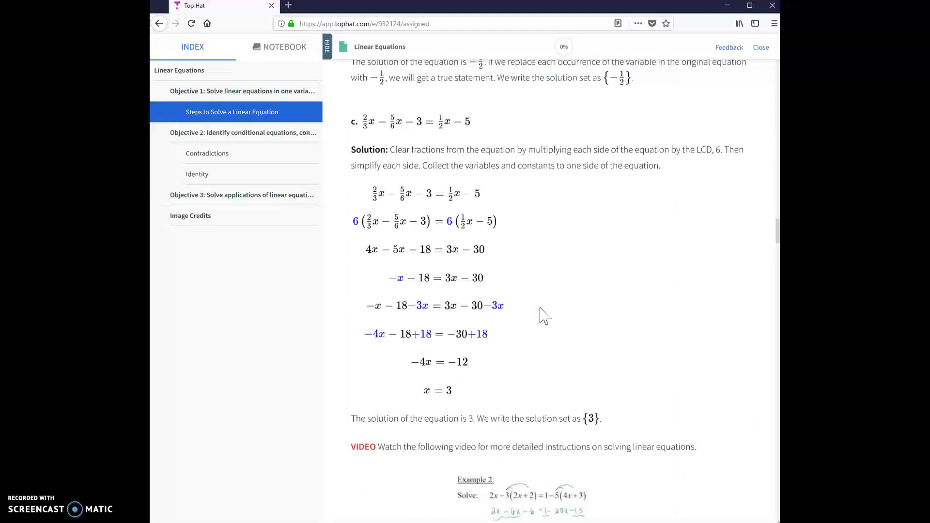
pyautogui.scroll(-2, 541, 314)
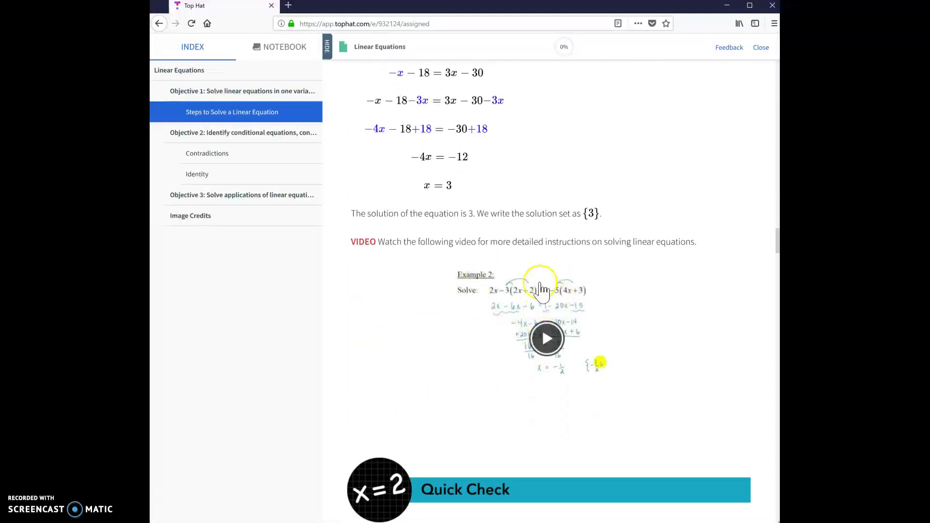
# Try playing the worked-example video, then read through the Quick Checks and Objective 2
pyautogui.click(552, 348)
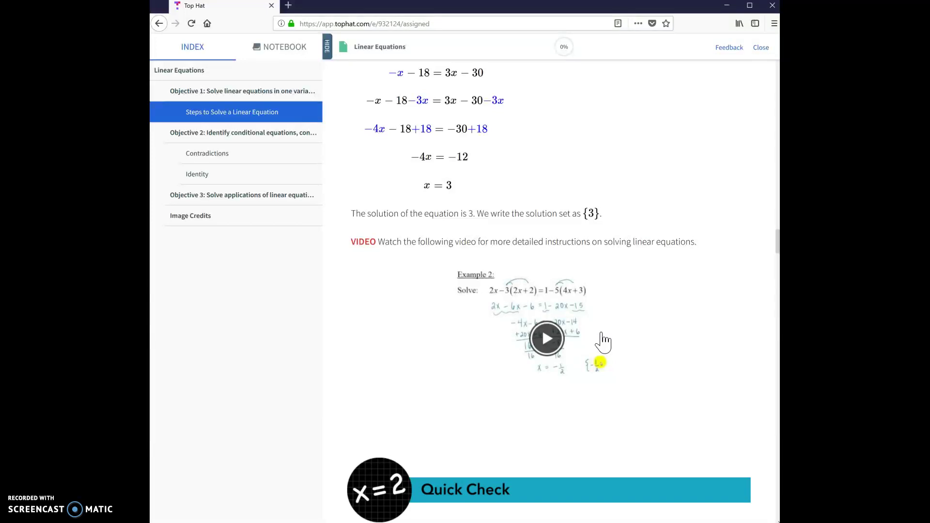
pyautogui.scroll(-6, 586, 310)
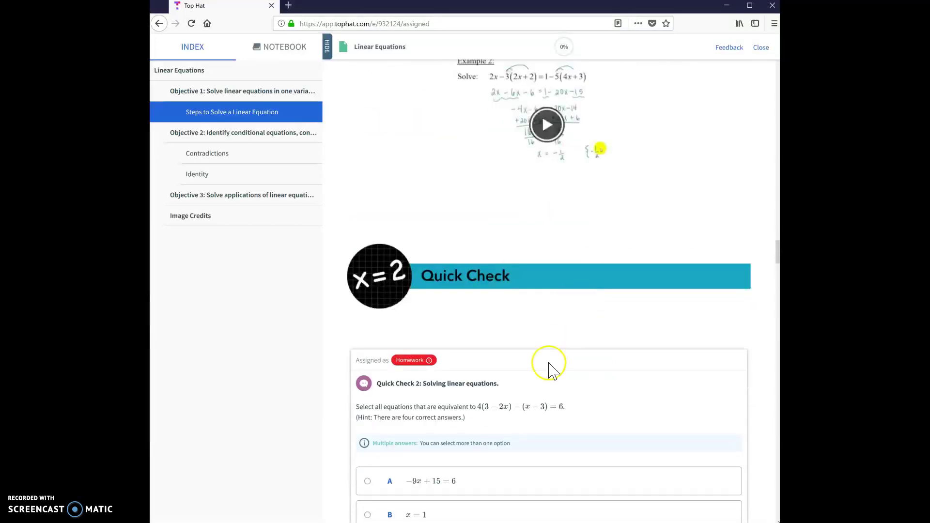
pyautogui.scroll(-6, 537, 411)
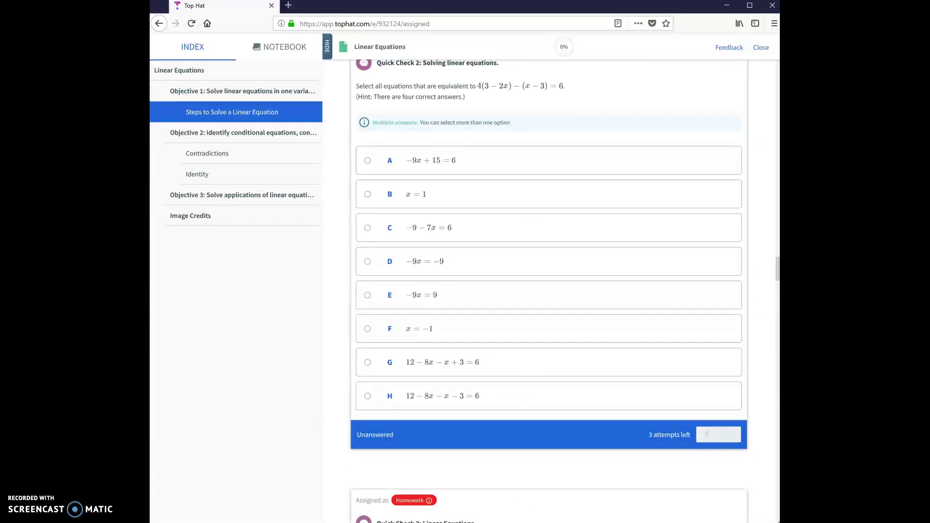
pyautogui.scroll(-7, 539, 514)
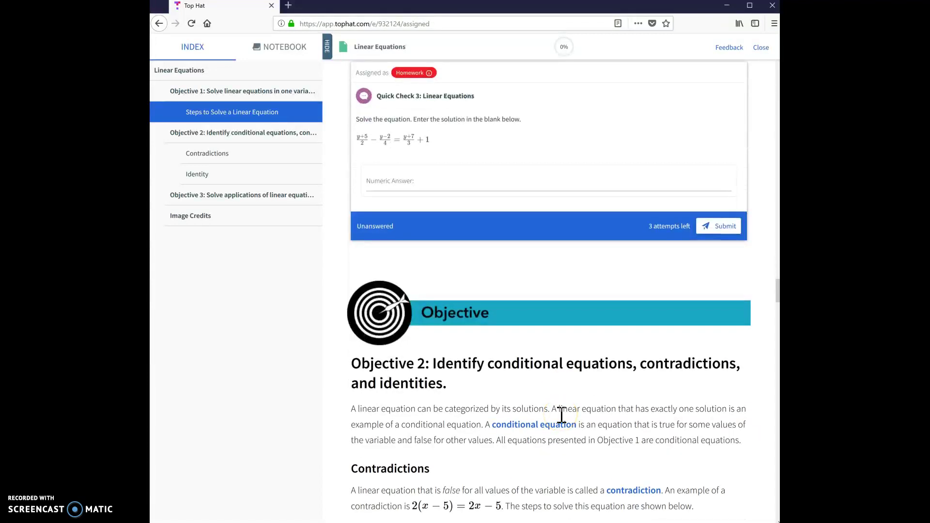
pyautogui.scroll(1, 561, 414)
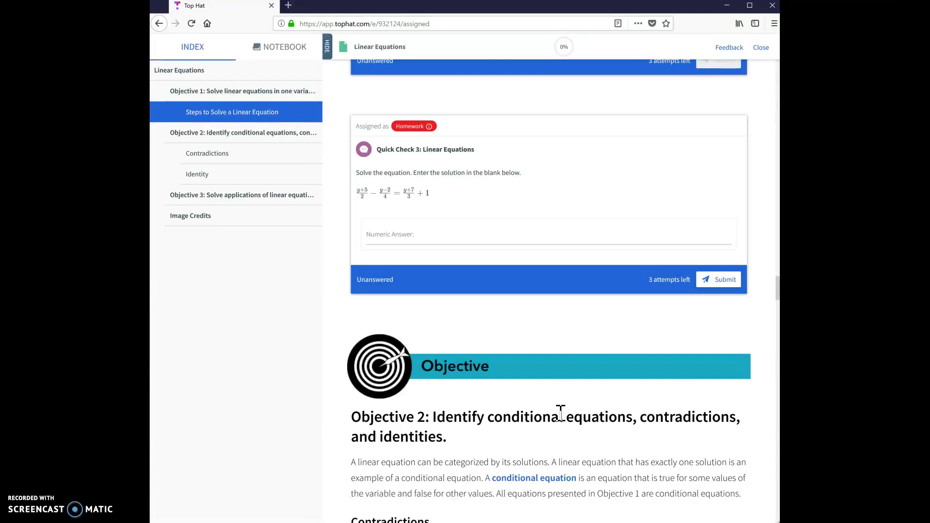
pyautogui.scroll(-12, 589, 410)
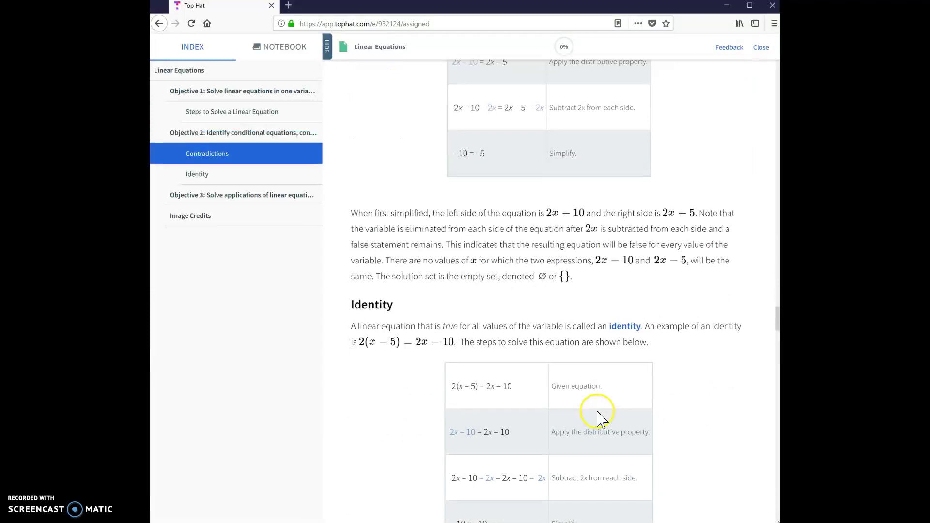
pyautogui.scroll(10, 712, 383)
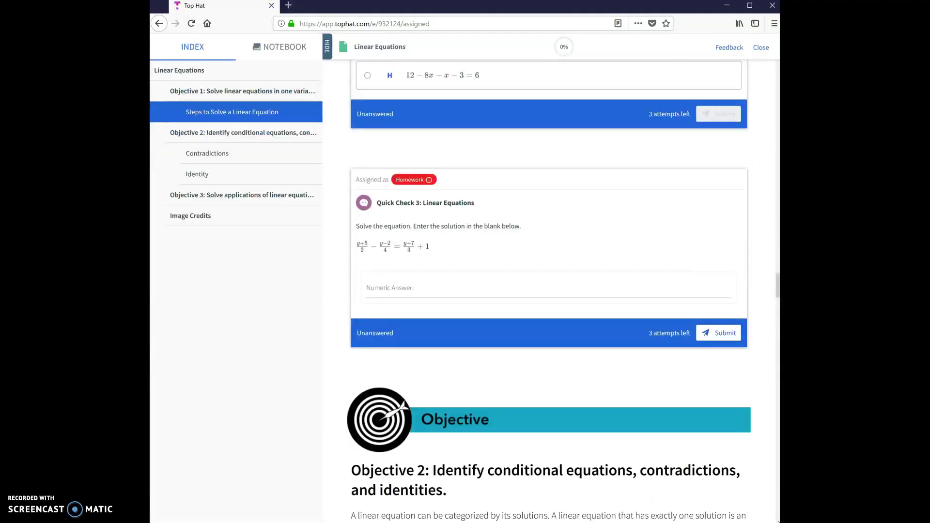
# Close the fullscreen lesson and open the course Gradebook, showing an 11.1% current score
pyautogui.click(761, 47)
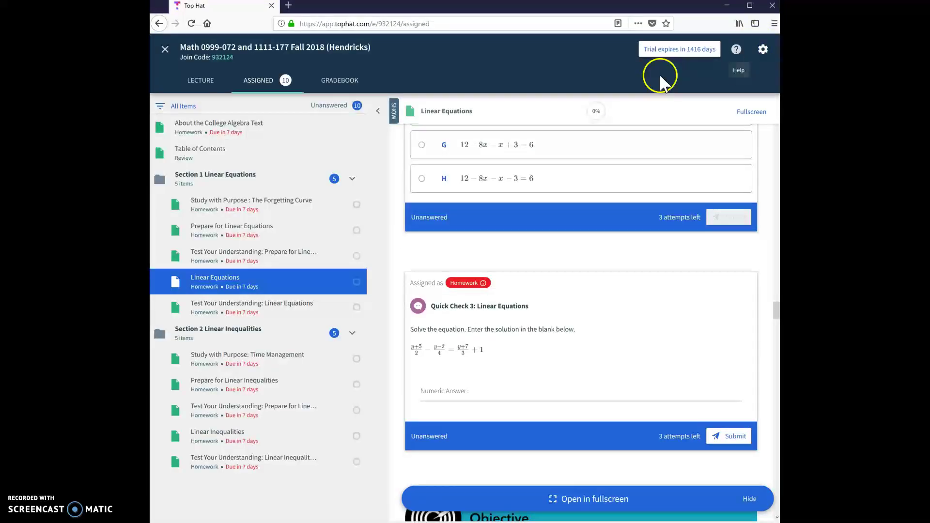
pyautogui.click(338, 83)
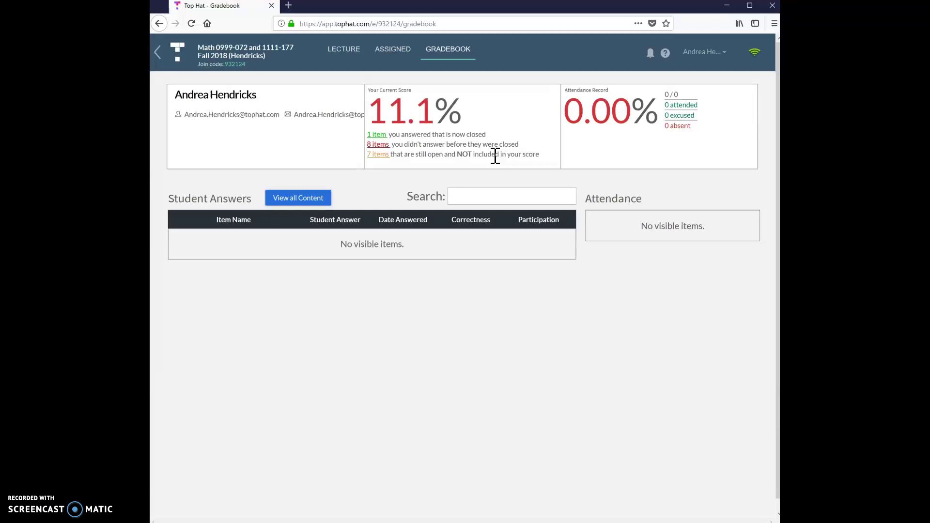
# Show all content in the answers table and expand About the College Algebra Text to inspect its STILL OPEN questions
pyautogui.click(298, 196)
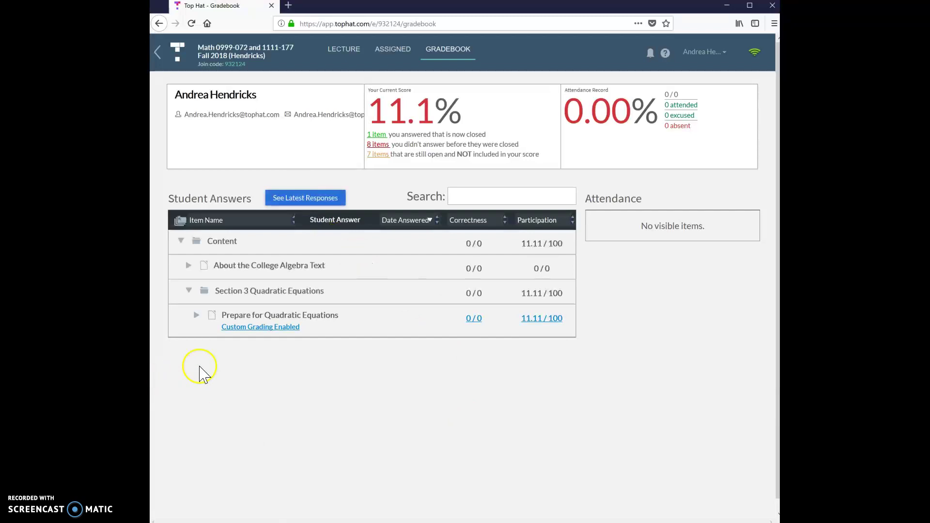
pyautogui.click(188, 265)
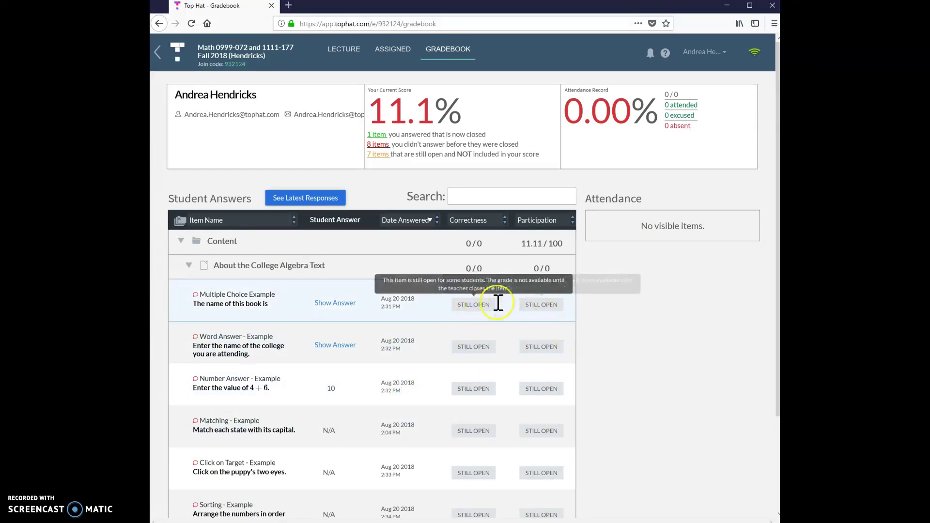
pyautogui.click(509, 335)
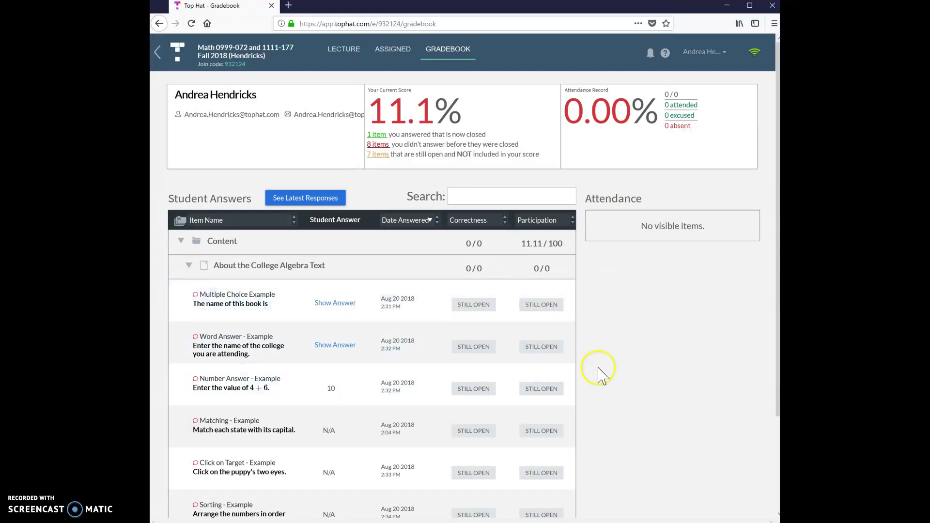
pyautogui.scroll(-2, 601, 371)
pyautogui.scroll(-3, 601, 370)
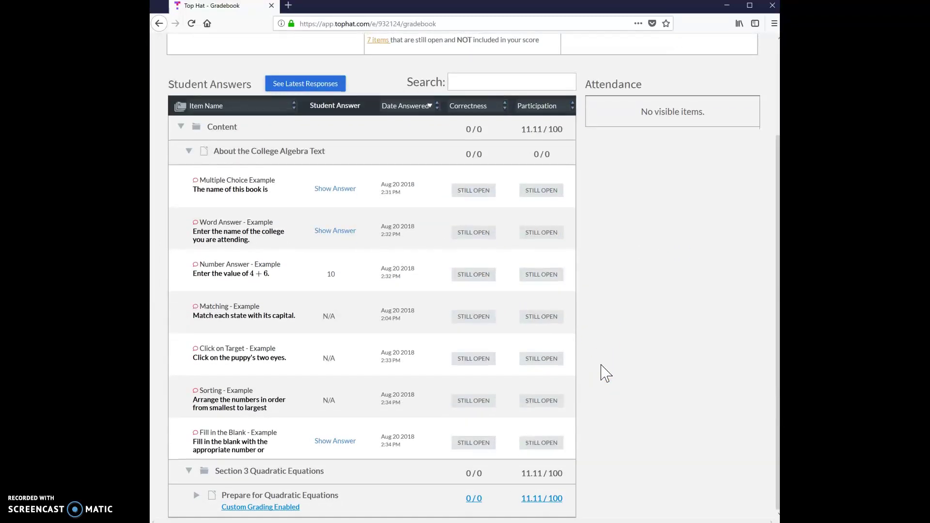
pyautogui.scroll(4, 605, 373)
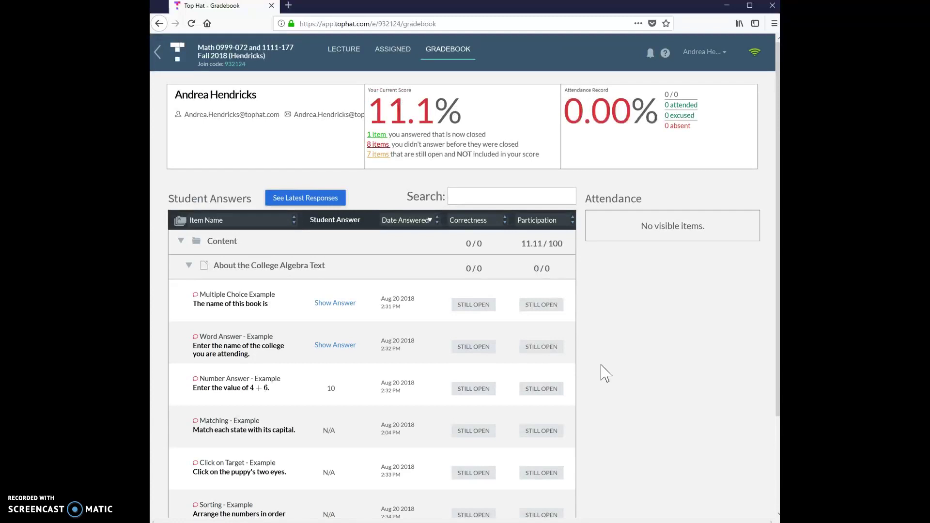
pyautogui.click(577, 349)
pyautogui.scroll(-3, 597, 373)
# Dismiss the trial subscription notice to return to the assigned items list
pyautogui.scroll(3, 603, 374)
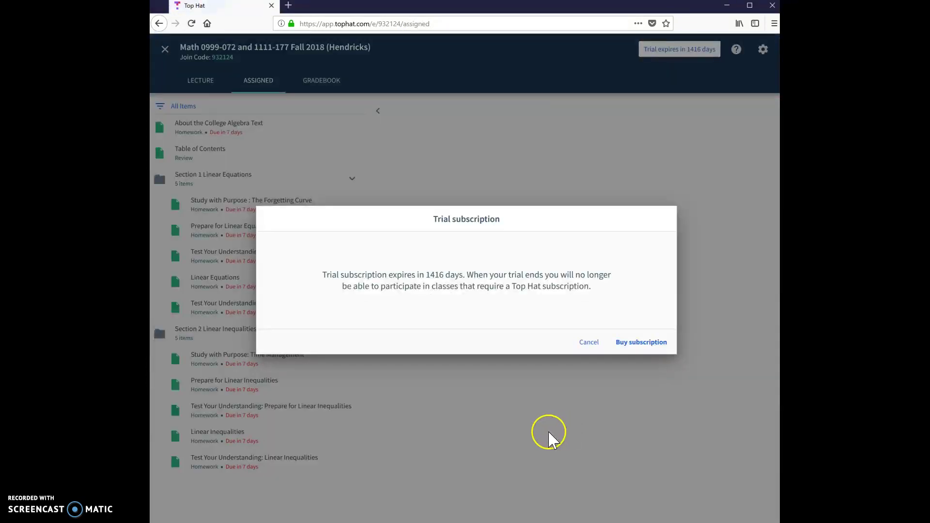
pyautogui.click(587, 342)
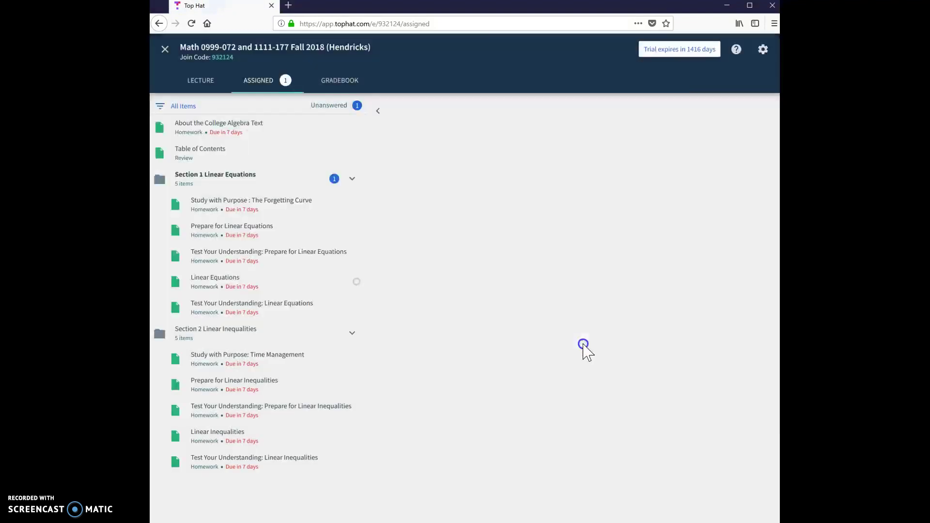